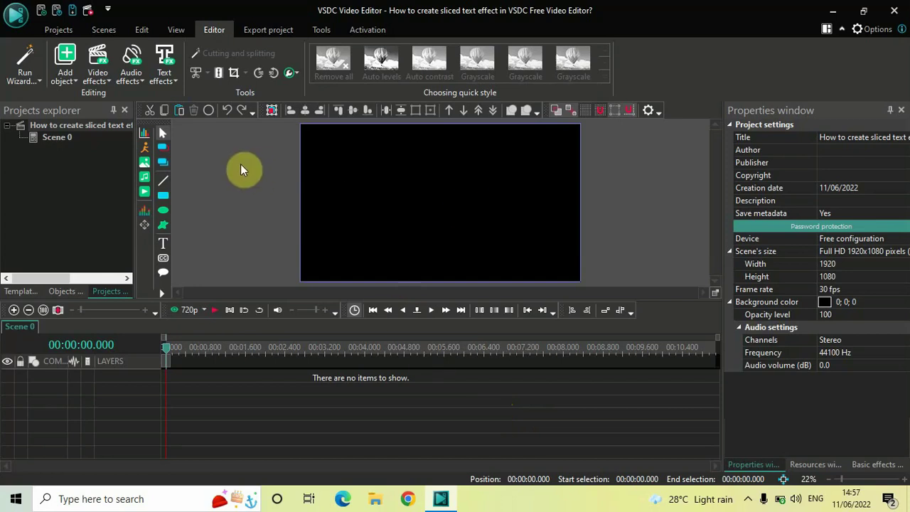
Add a text object to the scene with the default position settings and give it the same size as the parent.
{"action": "left_click", "coordinate": [65, 74]}
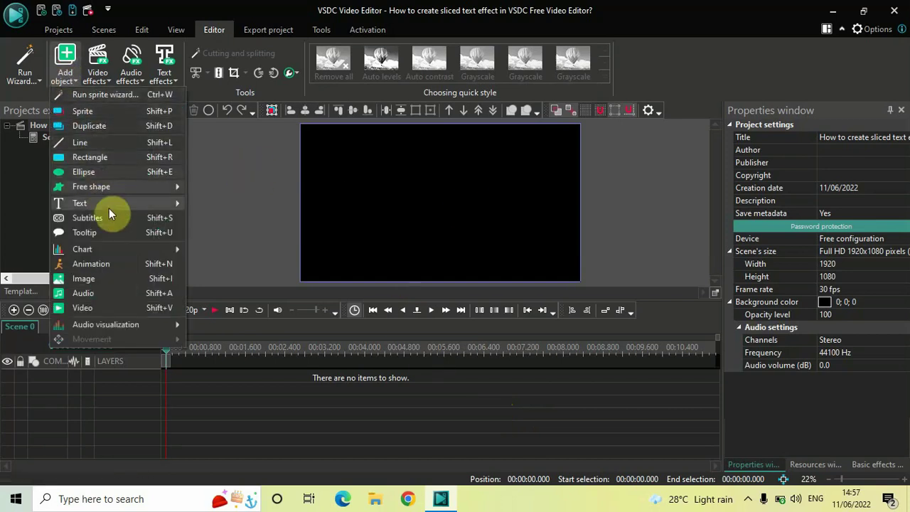
{"action": "mouse_move", "coordinate": [110, 210]}
{"action": "left_click", "coordinate": [231, 211]}
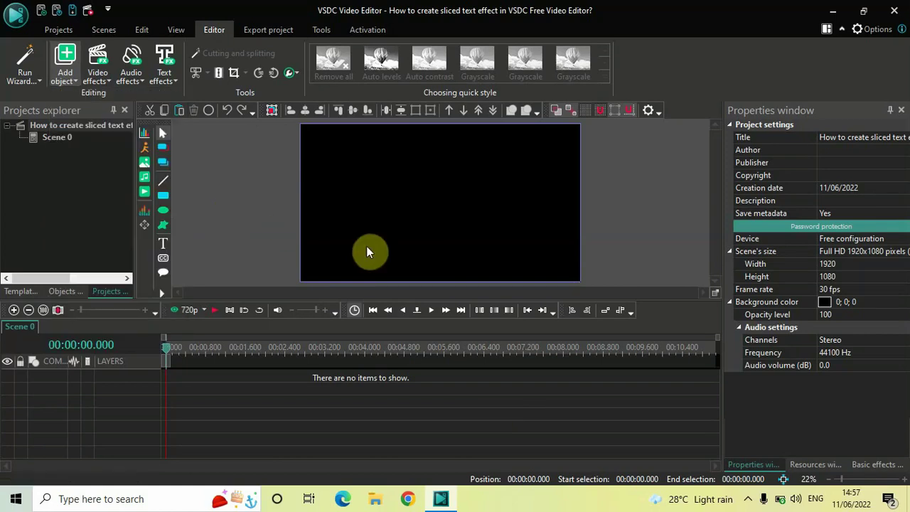
{"action": "left_click", "coordinate": [577, 312]}
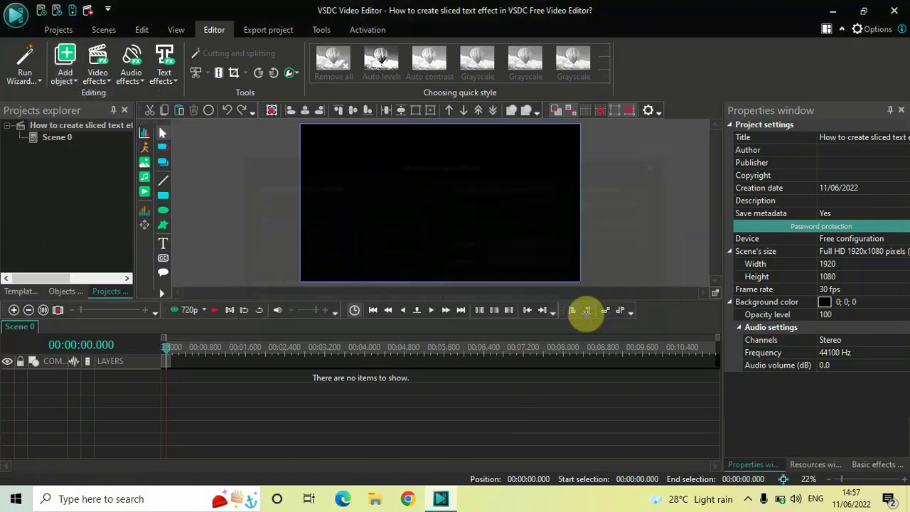
{"action": "left_click_drag", "start_coordinate": [351, 148], "coordinate": [528, 238]}
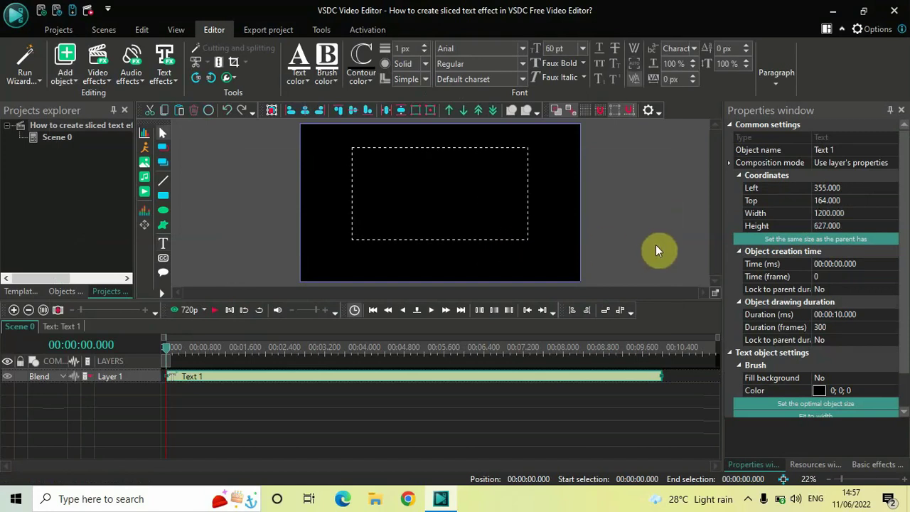
{"action": "left_click", "coordinate": [765, 242]}
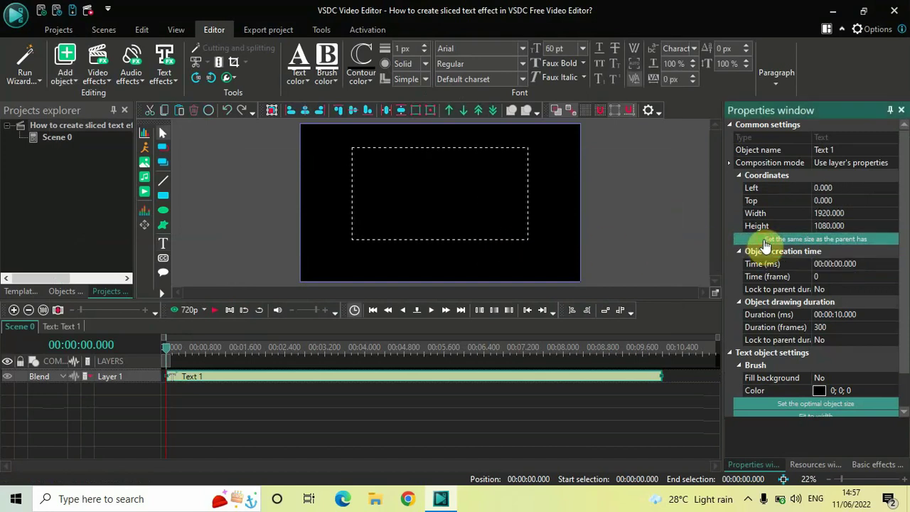
Enter the word SLICED in capitals in the new text object.
{"action": "left_click", "coordinate": [489, 163]}
{"action": "key", "text": "Caps_Lock"}
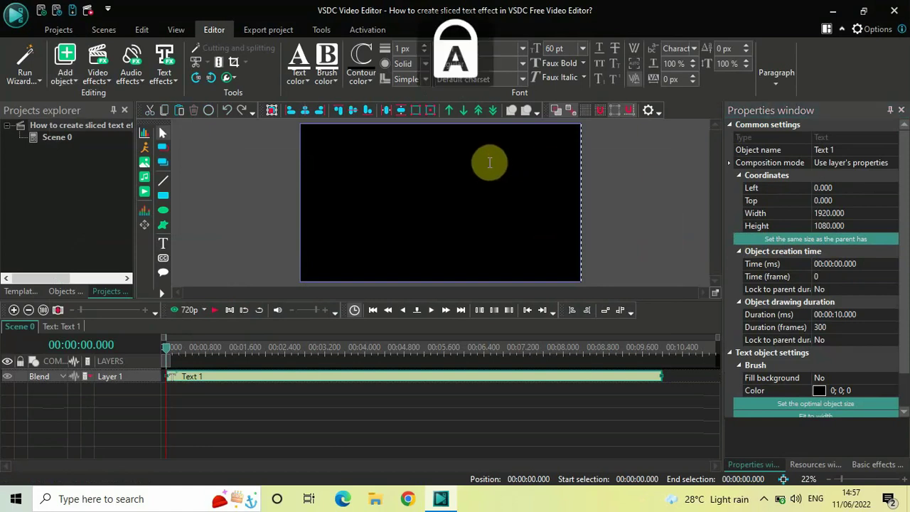
{"action": "type", "text": "SLICED"}
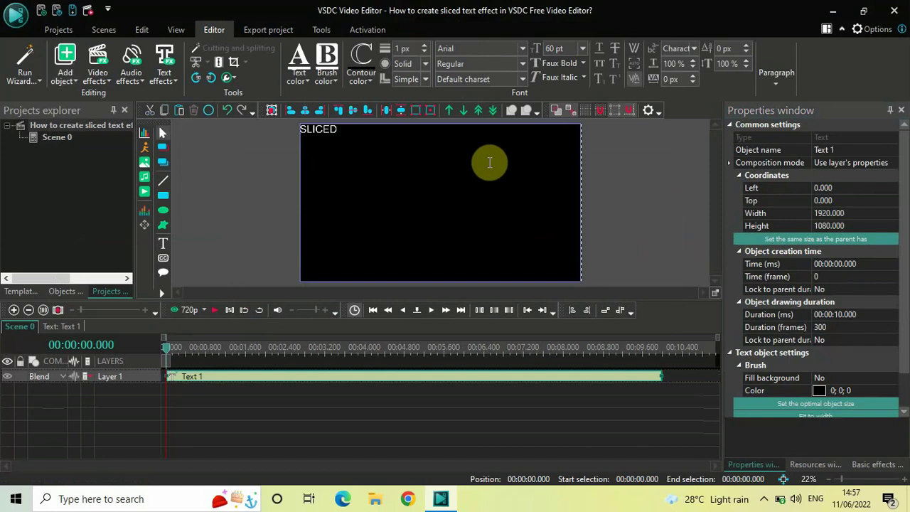
Center the whole SLICED text horizontally and vertically within its text object.
{"action": "key", "text": "ctrl+a"}
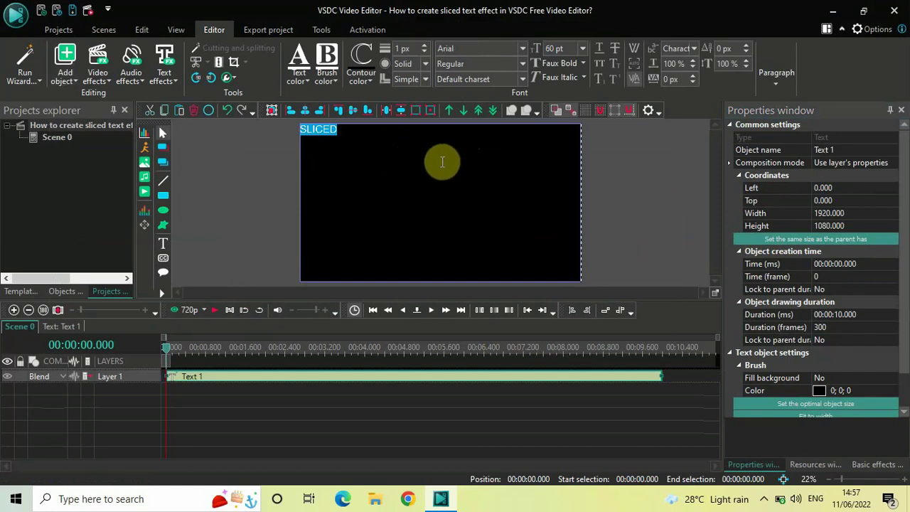
{"action": "left_click", "coordinate": [774, 78]}
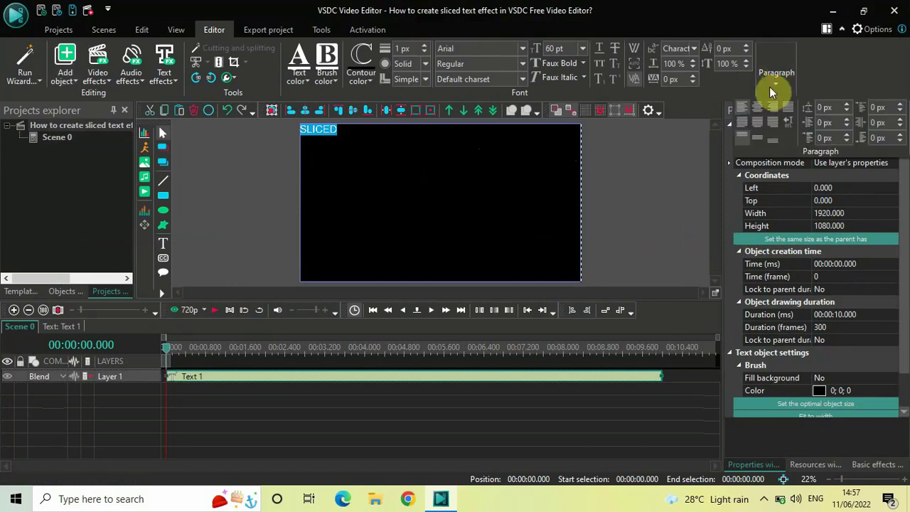
{"action": "left_click", "coordinate": [757, 109]}
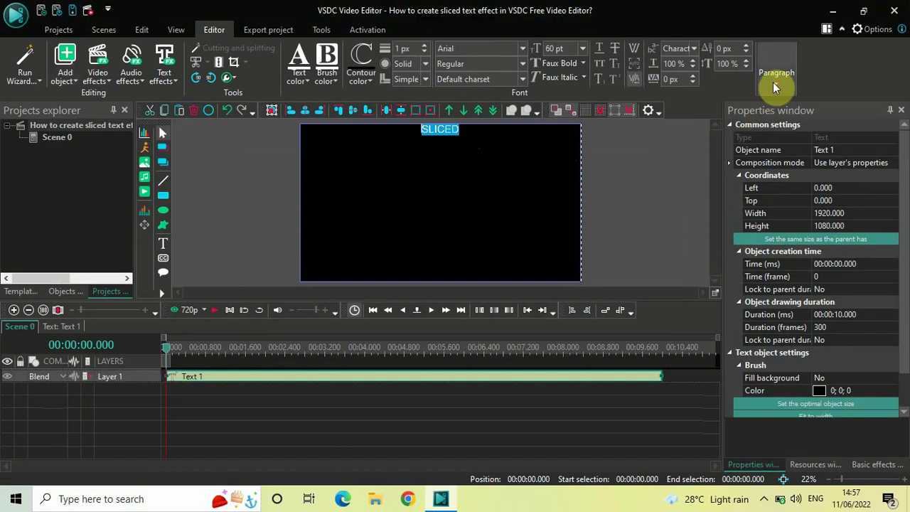
{"action": "left_click", "coordinate": [772, 82]}
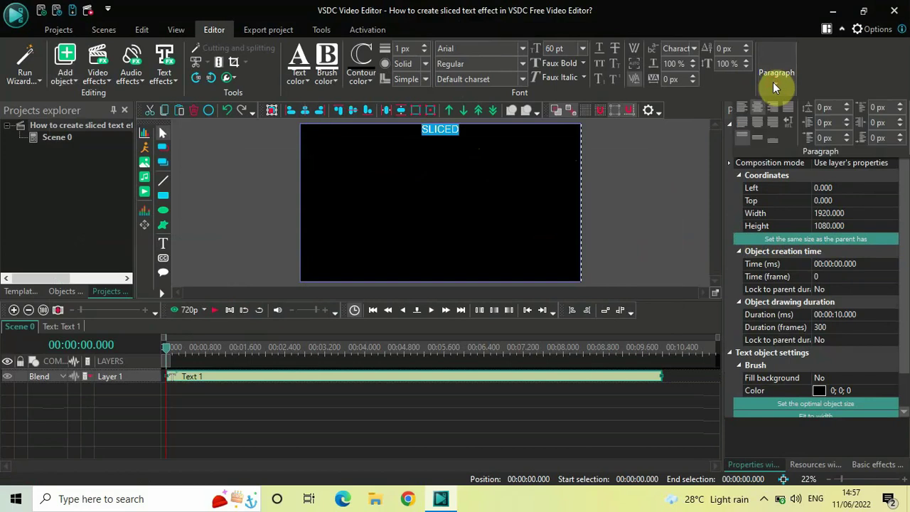
{"action": "left_click", "coordinate": [757, 142]}
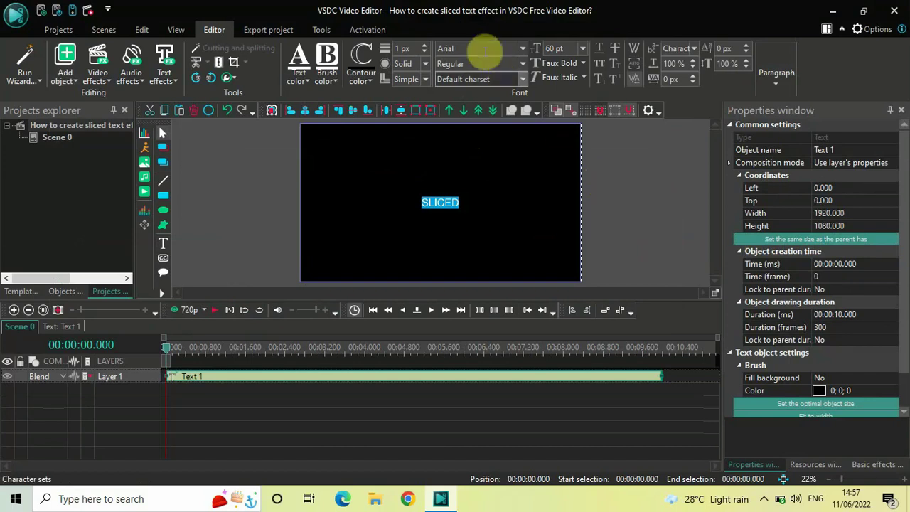
Set the SLICED text's font to Montserrat Black and its size to 400 pt.
{"action": "left_click", "coordinate": [480, 48]}
{"action": "type", "text": "Montserrat Black"}
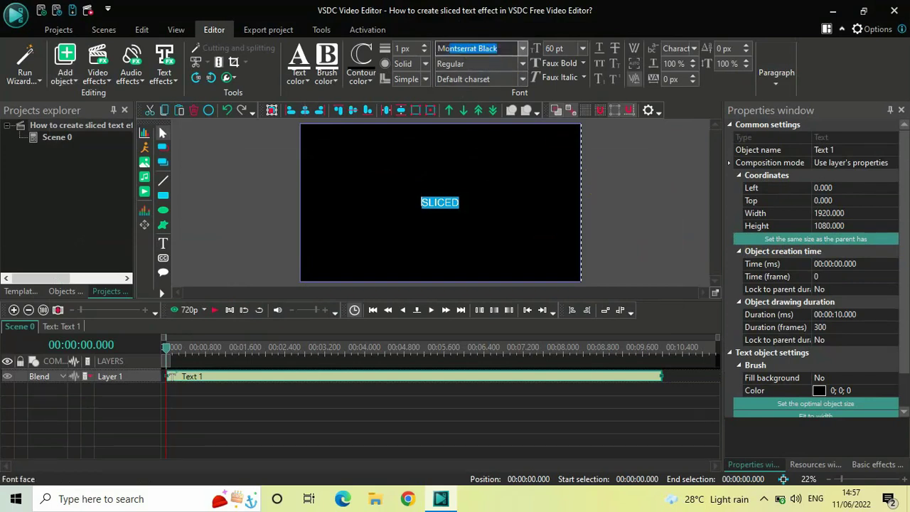
{"action": "key", "text": "Return"}
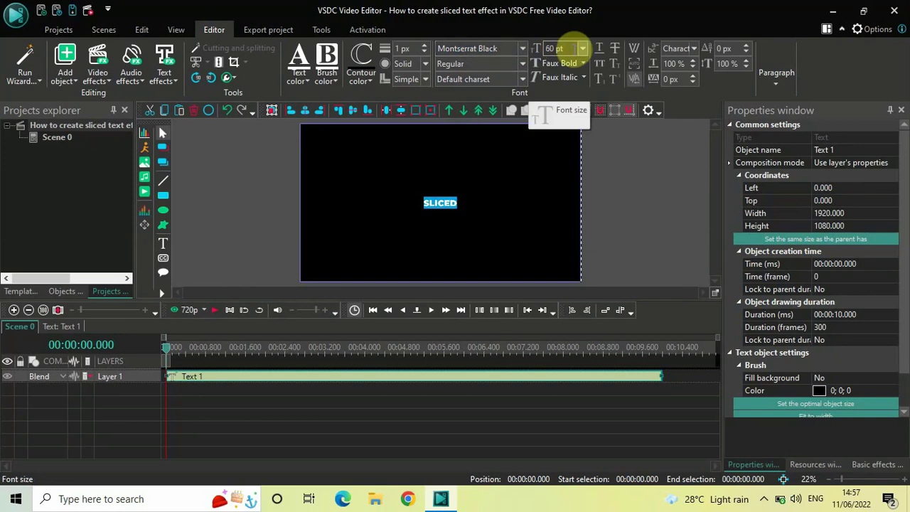
{"action": "left_click", "coordinate": [573, 49]}
{"action": "key", "text": "BackSpace"}
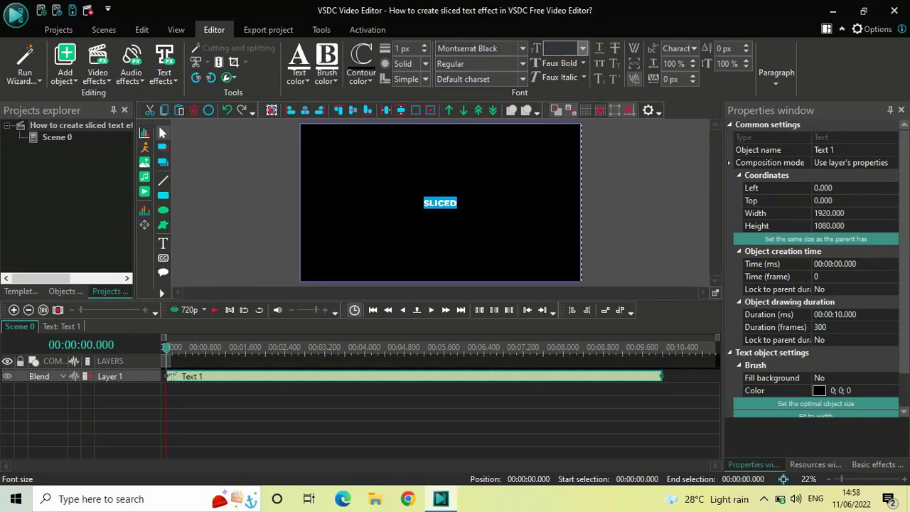
{"action": "type", "text": "400"}
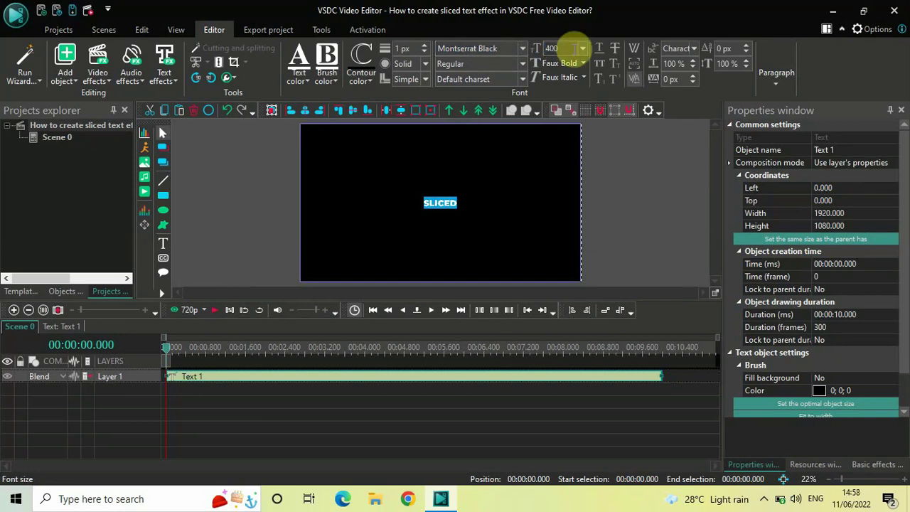
{"action": "key", "text": "Return"}
{"action": "left_click", "coordinate": [663, 184]}
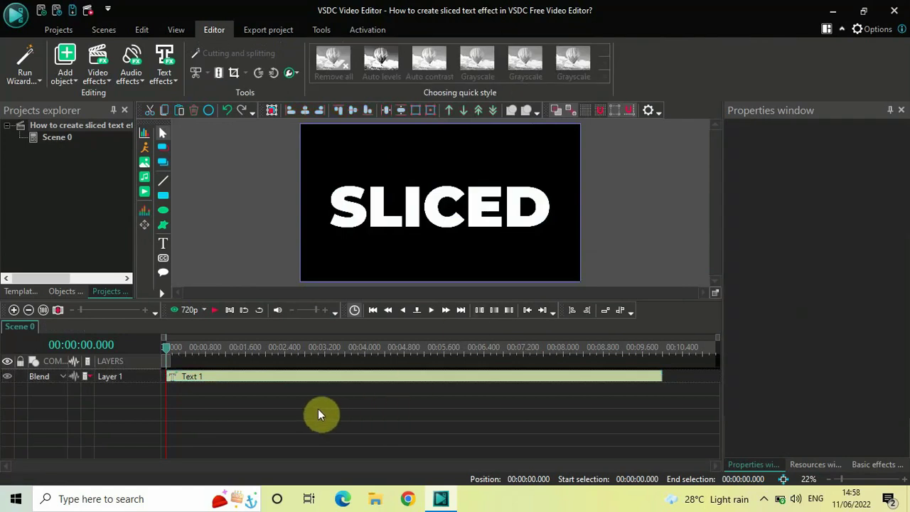
Inside the text object, draw a line rising diagonally across SLICED from about (82, 727) to (1886, 368).
{"action": "double_click", "coordinate": [295, 377]}
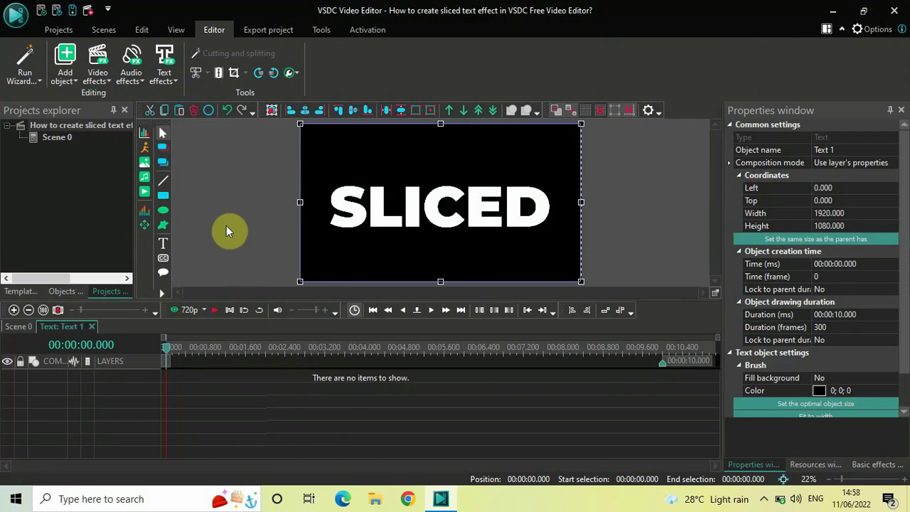
{"action": "left_click", "coordinate": [67, 67]}
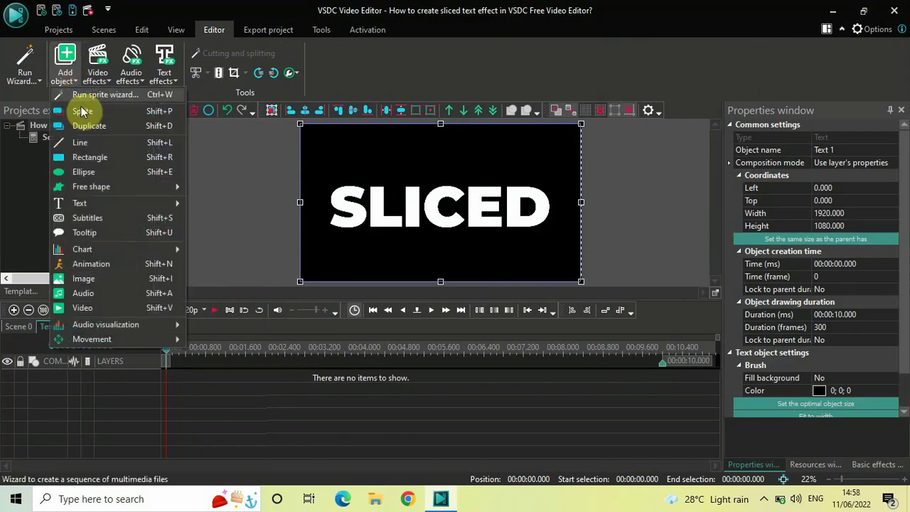
{"action": "left_click", "coordinate": [107, 143]}
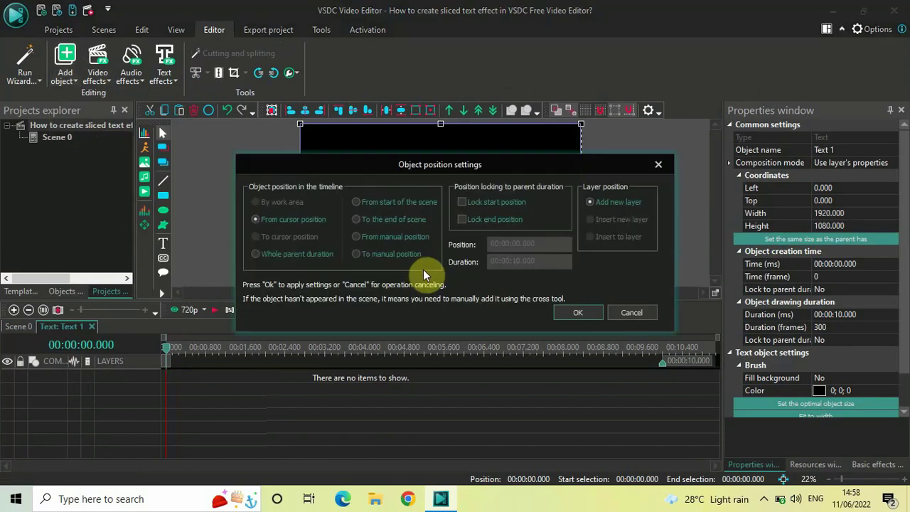
{"action": "left_click", "coordinate": [577, 313]}
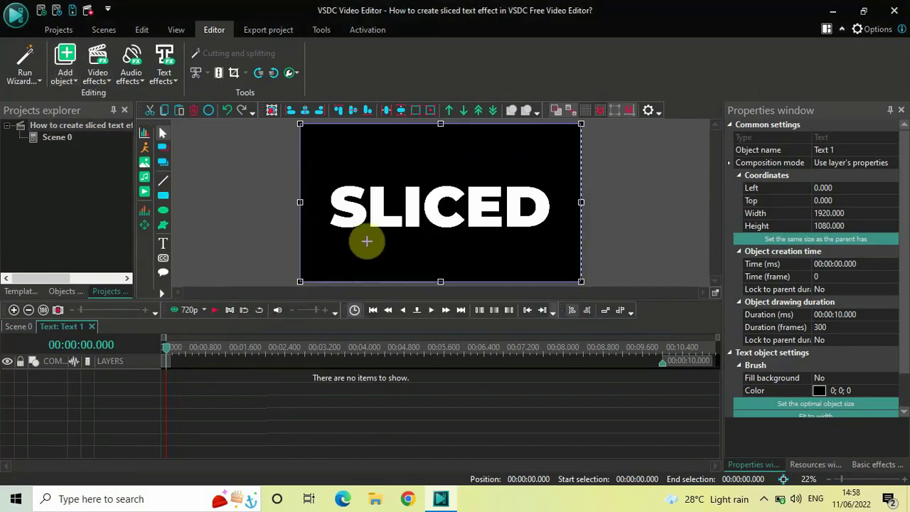
{"action": "mouse_move", "coordinate": [312, 230]}
{"action": "left_mouse_down"}
{"action": "mouse_move", "coordinate": [345, 215]}
{"action": "mouse_move", "coordinate": [524, 195]}
{"action": "mouse_move", "coordinate": [576, 177]}
{"action": "left_mouse_up"}
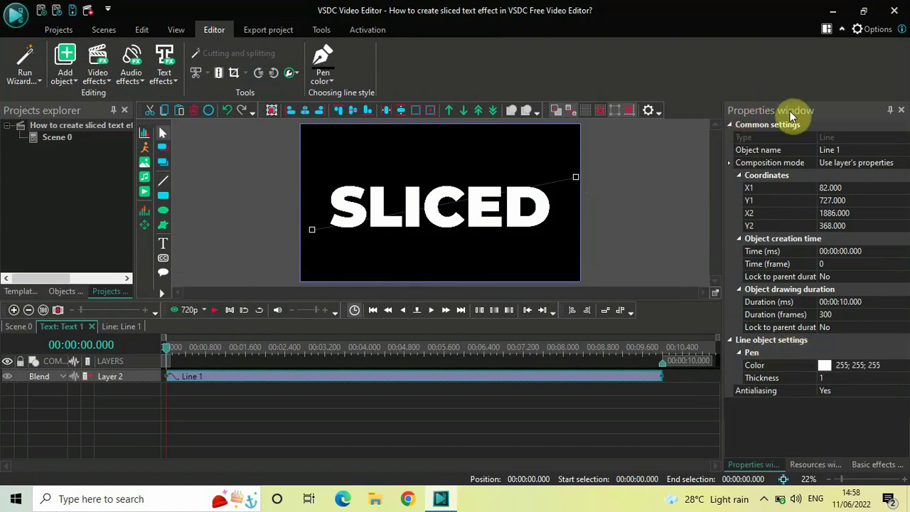
Set the diagonal line's pen color to black (#000000).
{"action": "left_click", "coordinate": [766, 366]}
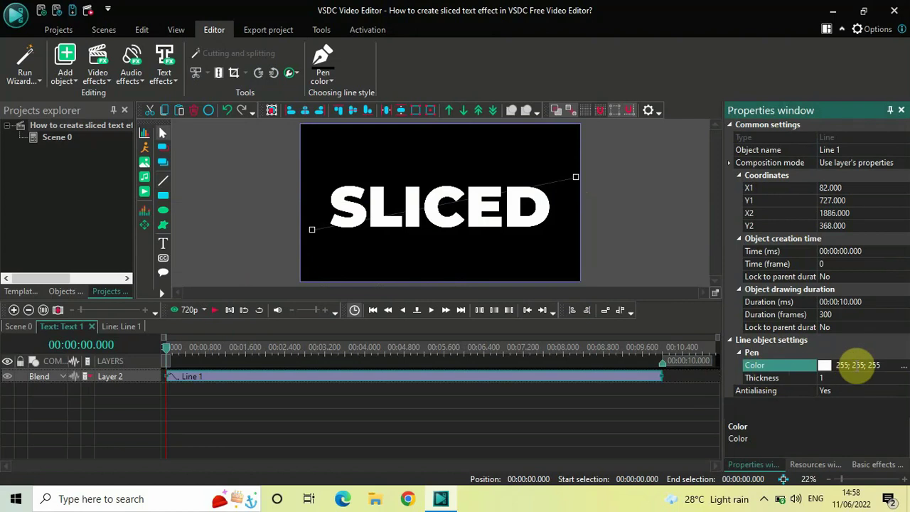
{"action": "left_click", "coordinate": [904, 369]}
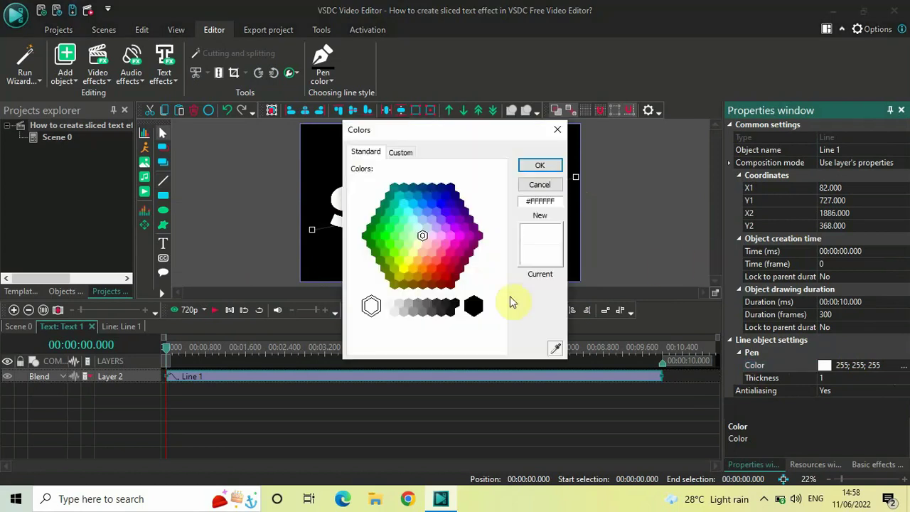
{"action": "left_click", "coordinate": [474, 307]}
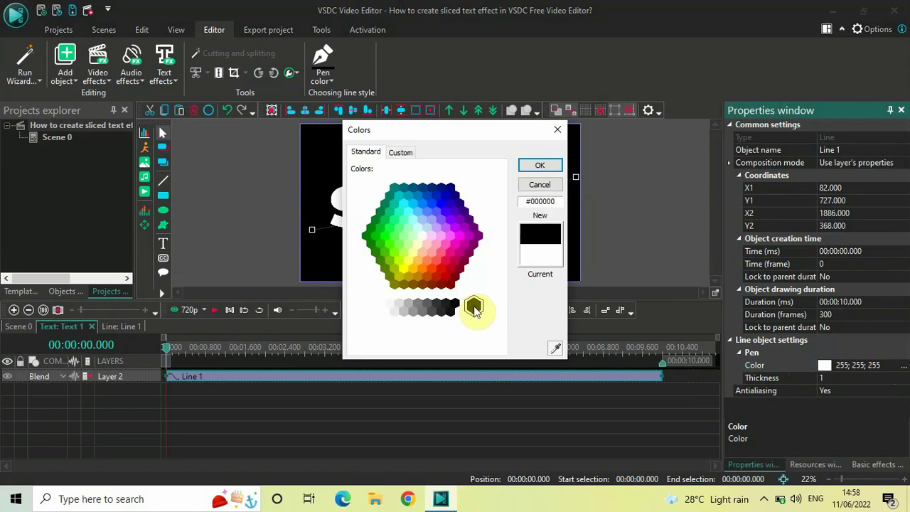
{"action": "left_click", "coordinate": [541, 165]}
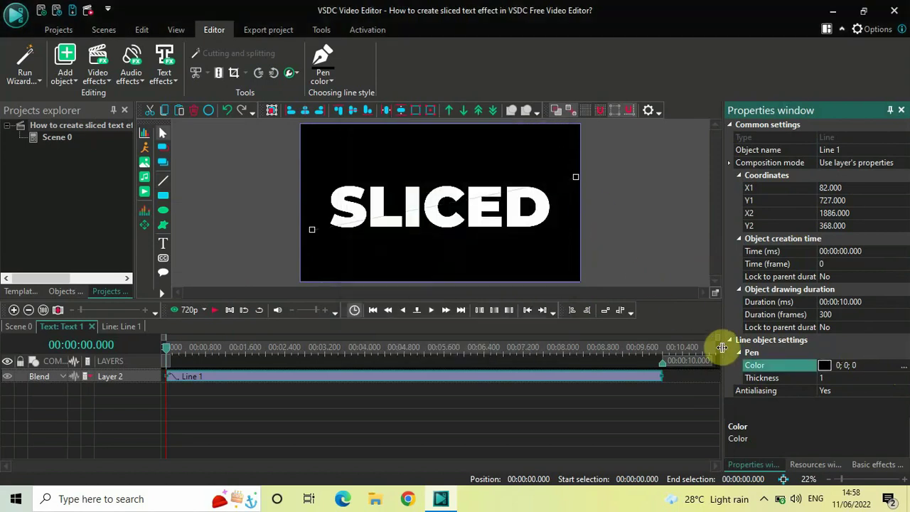
Set the diagonal line's pen thickness to 30 and deselect the line.
{"action": "left_click", "coordinate": [759, 379]}
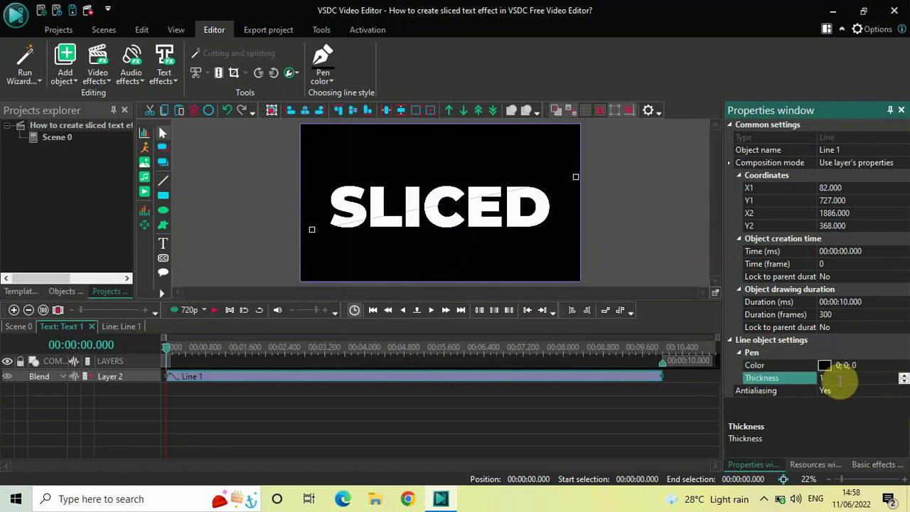
{"action": "key", "text": "BackSpace"}
{"action": "type", "text": "30"}
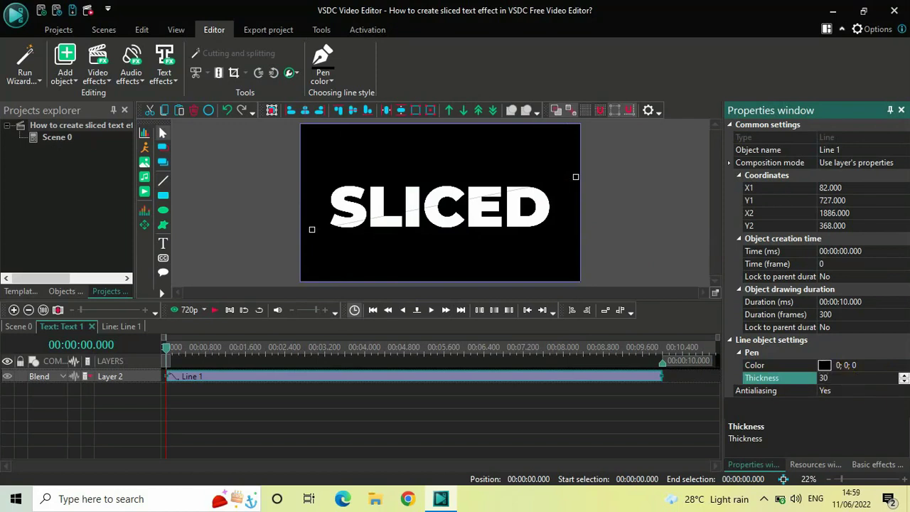
{"action": "key", "text": "Return"}
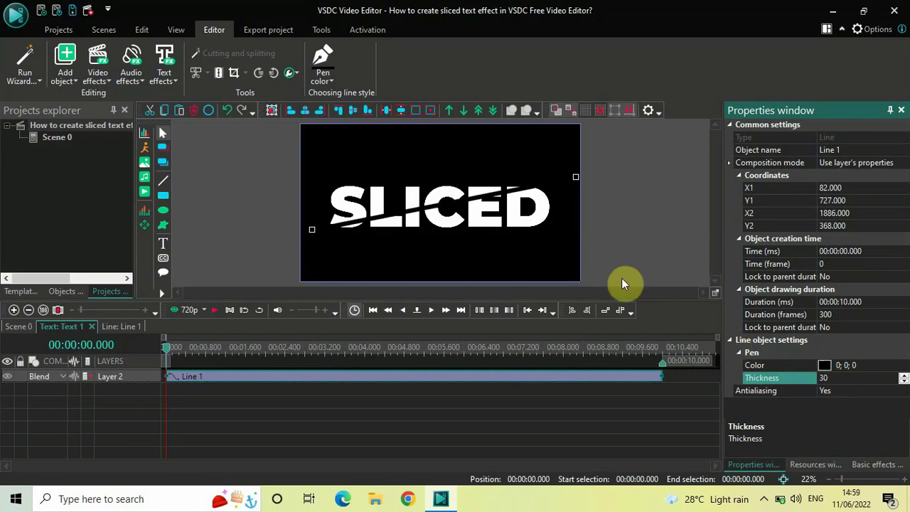
{"action": "left_click", "coordinate": [656, 197]}
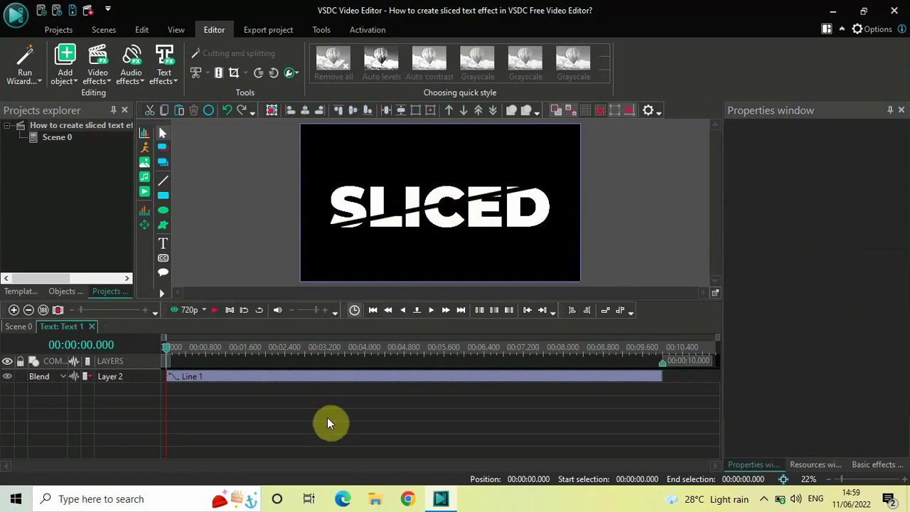
Open the diagonal line object and add a Wipe transition to it with the default position settings.
{"action": "double_click", "coordinate": [277, 382]}
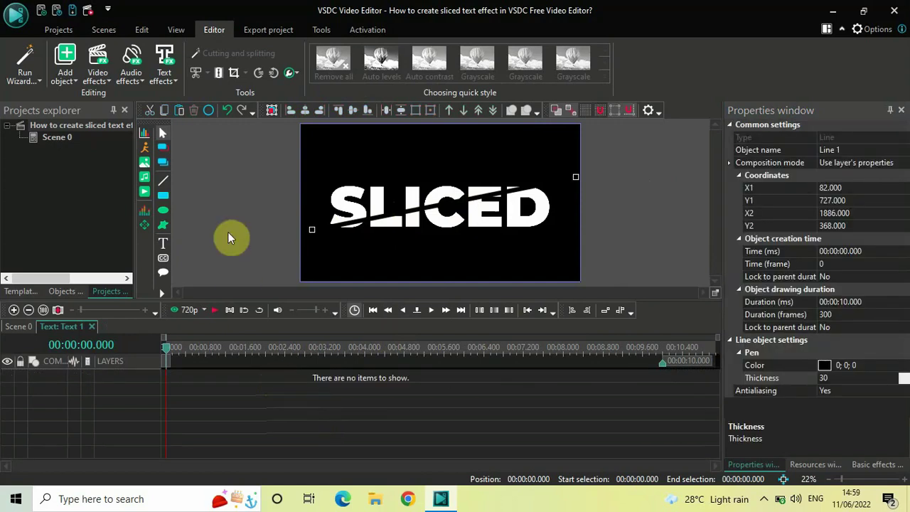
{"action": "left_click", "coordinate": [97, 67]}
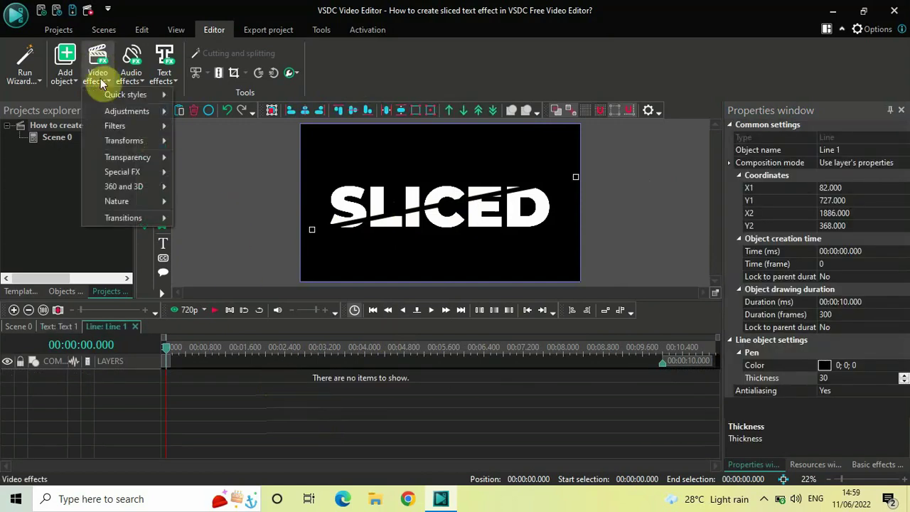
{"action": "mouse_move", "coordinate": [137, 218]}
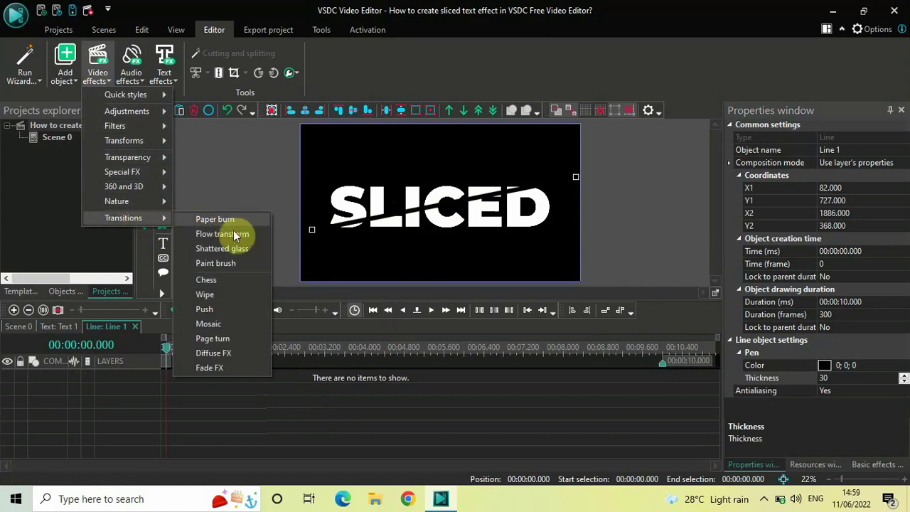
{"action": "left_click", "coordinate": [237, 292]}
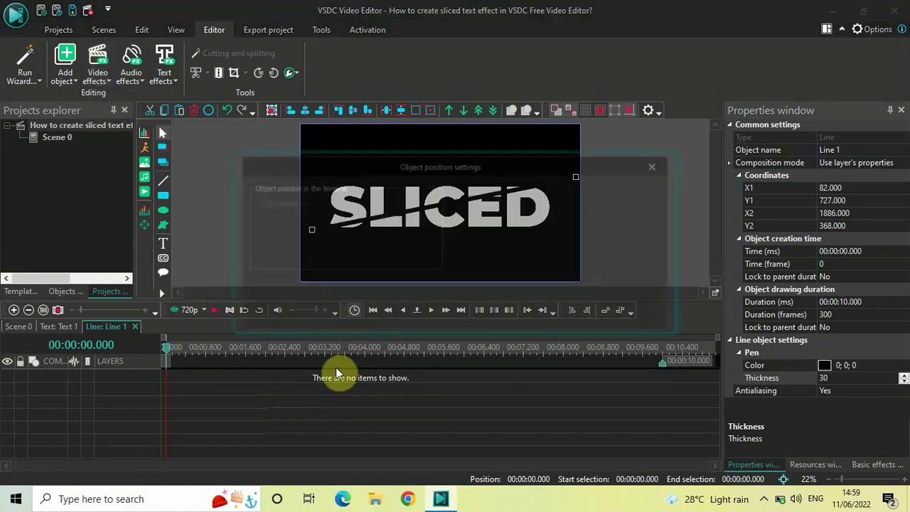
{"action": "left_click", "coordinate": [576, 314]}
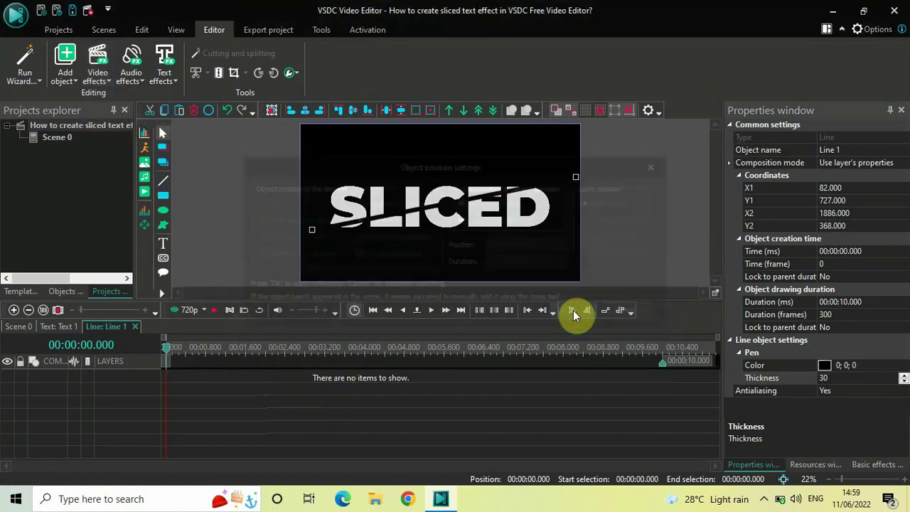
Set the type of the diagonal line's Wipe transition to Side.
{"action": "left_click_drag", "start_coordinate": [636, 382], "coordinate": [143, 337]}
{"action": "left_click", "coordinate": [165, 349]}
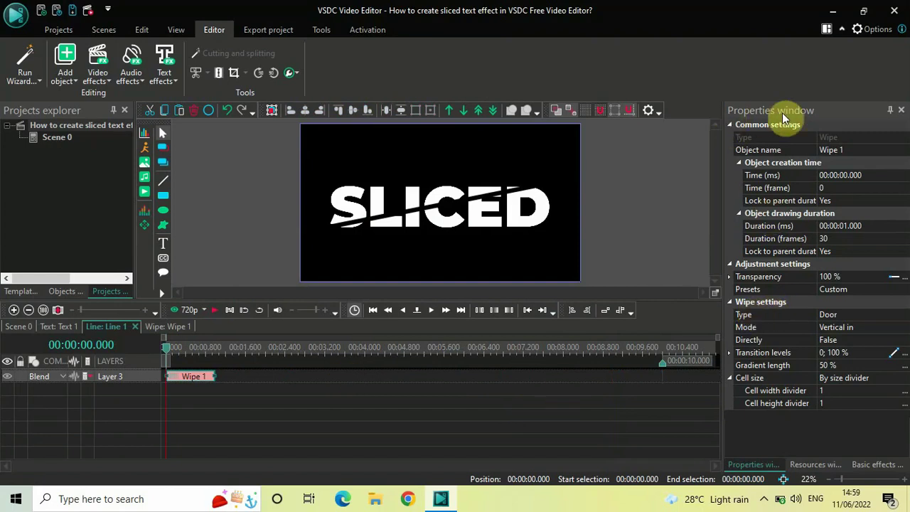
{"action": "left_click", "coordinate": [766, 318]}
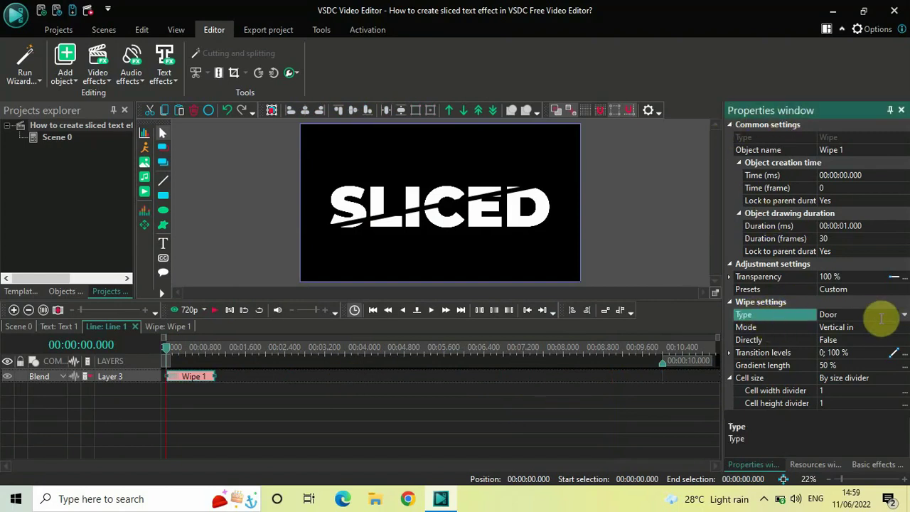
{"action": "left_click", "coordinate": [903, 316]}
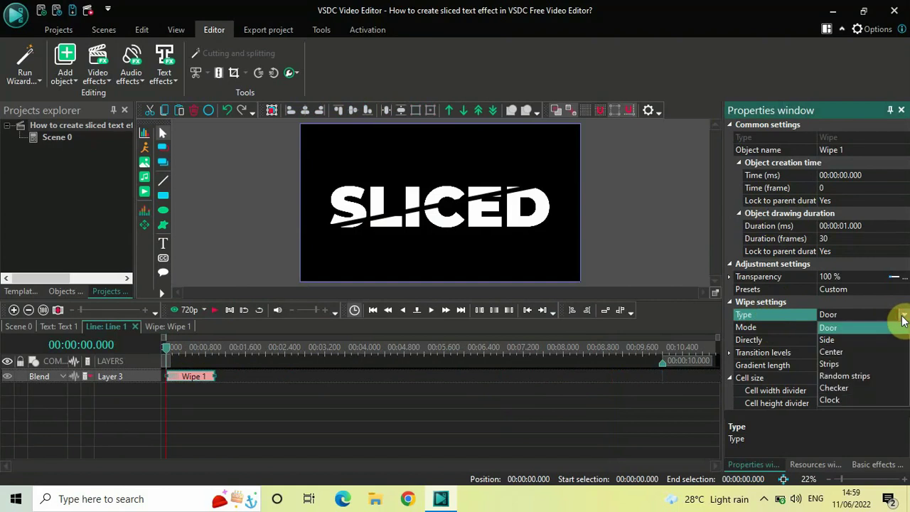
{"action": "left_click", "coordinate": [853, 339]}
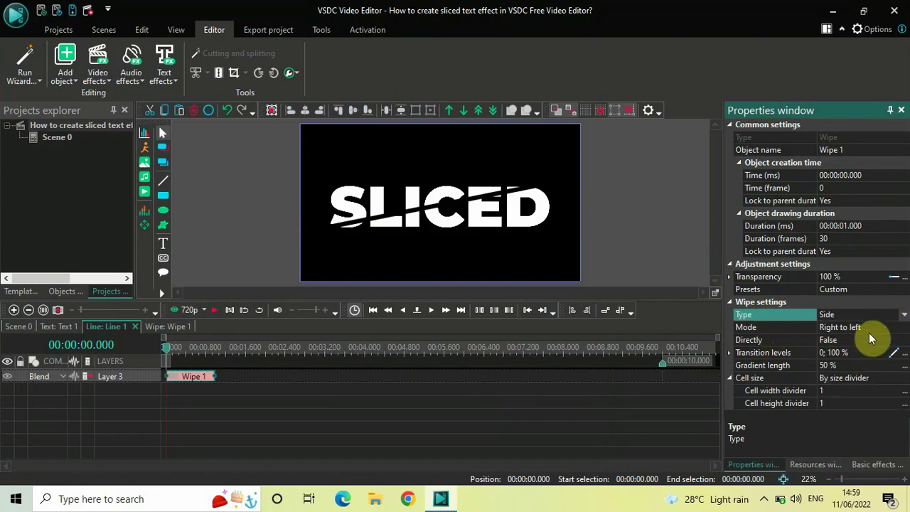
Set the Wipe transition's Directly option to True.
{"action": "left_click", "coordinate": [758, 340]}
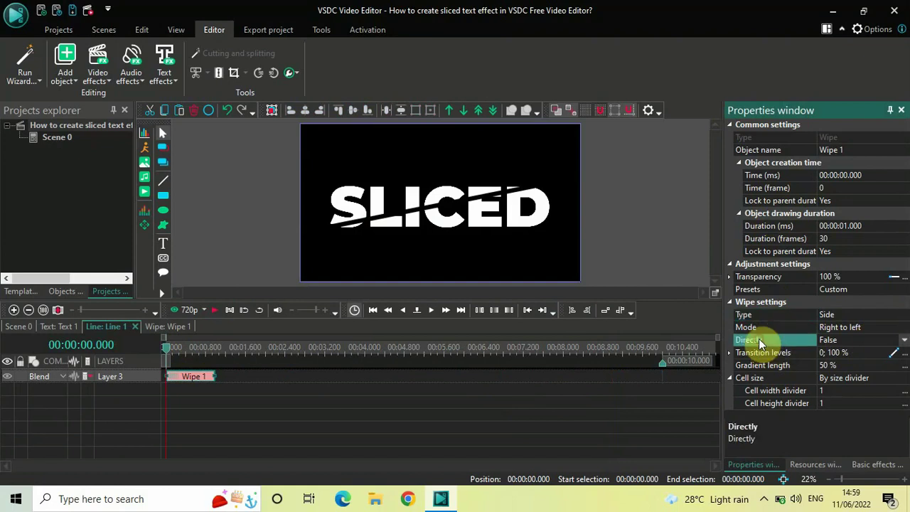
{"action": "left_click", "coordinate": [902, 341]}
{"action": "left_click", "coordinate": [860, 340]}
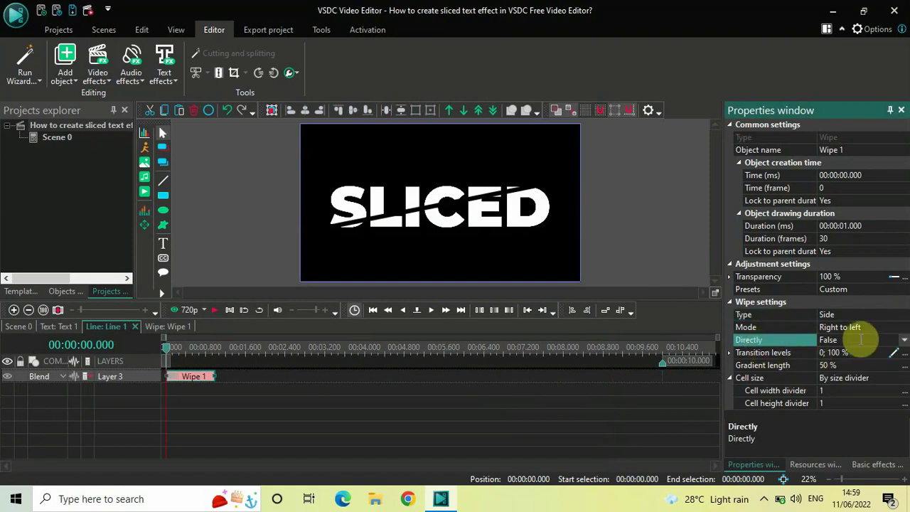
{"action": "left_click", "coordinate": [903, 341]}
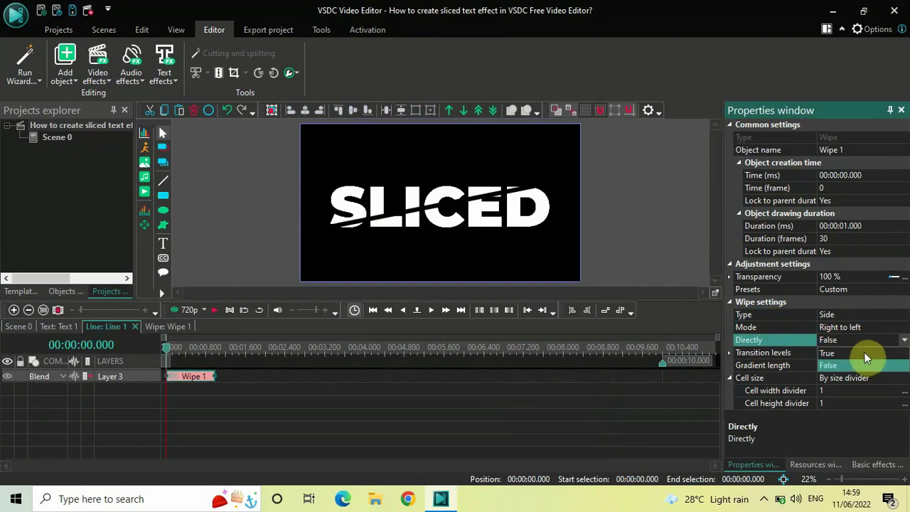
{"action": "left_click", "coordinate": [864, 352]}
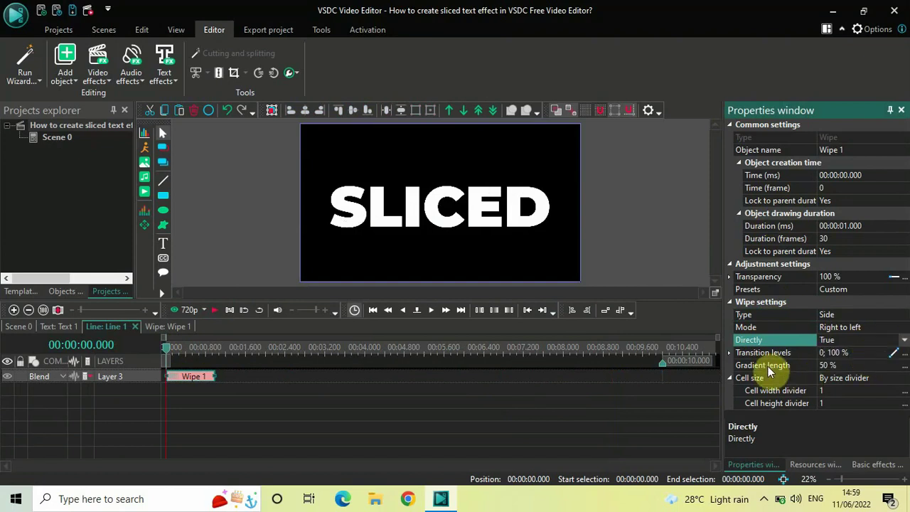
Set the Wipe transition's gradient length to 0 %.
{"action": "left_click", "coordinate": [767, 366]}
{"action": "left_click", "coordinate": [846, 366]}
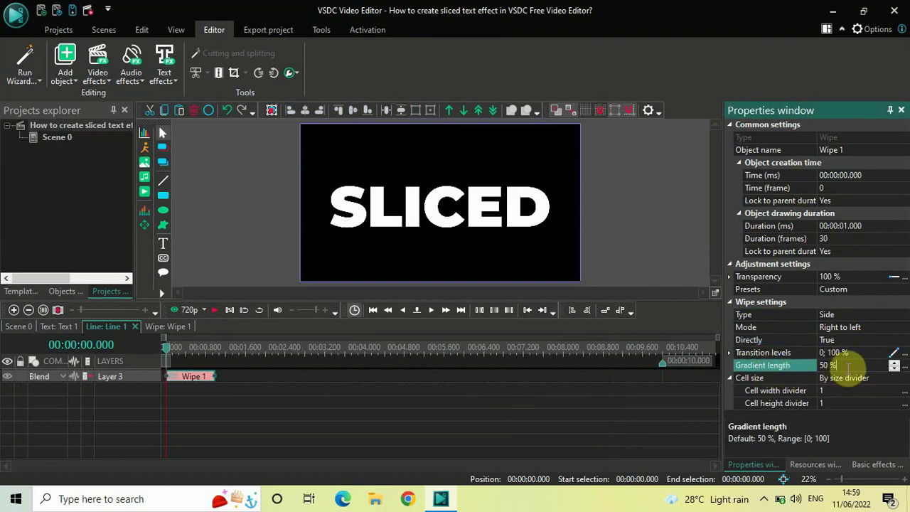
{"action": "double_click", "coordinate": [848, 367]}
{"action": "key", "text": "BackSpace"}
{"action": "type", "text": "0"}
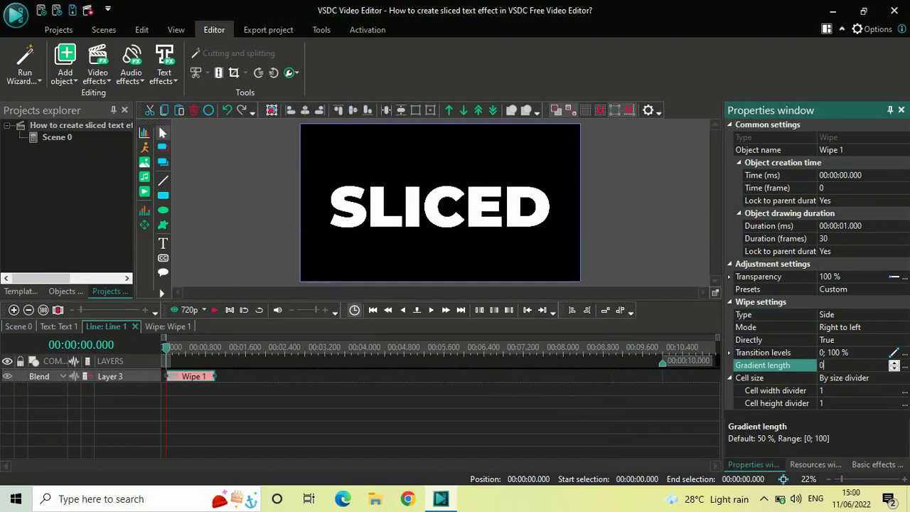
{"action": "key", "text": "Return"}
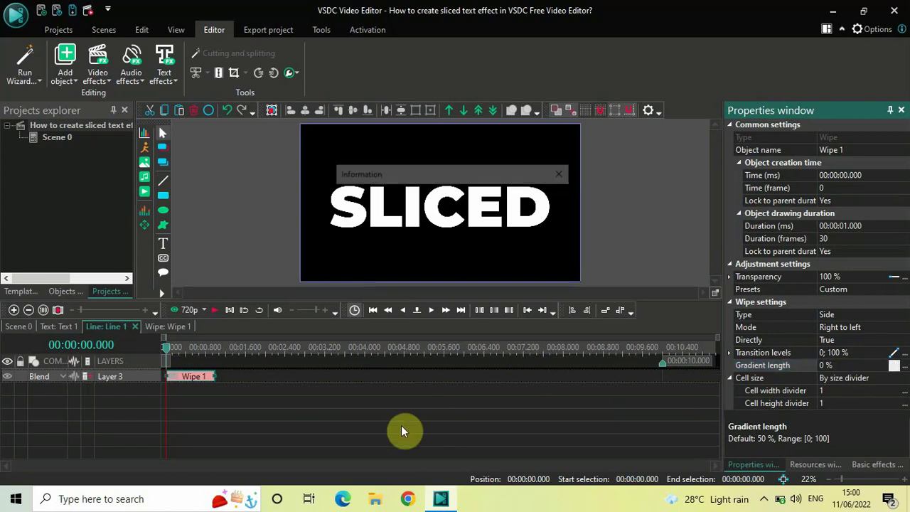
Preview the wipe inside the line object, return to Scene 0 and move the playhead to the start with nothing selected.
{"action": "key", "text": "space"}
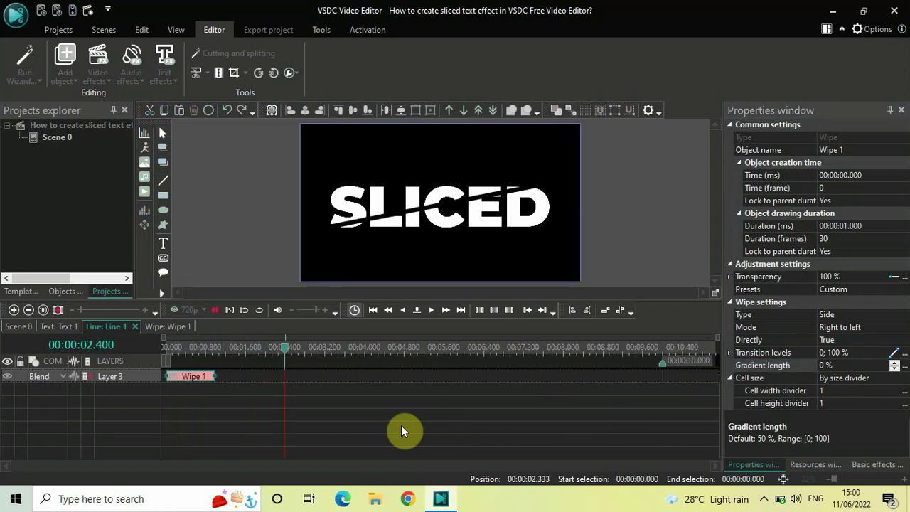
{"action": "left_click", "coordinate": [20, 328]}
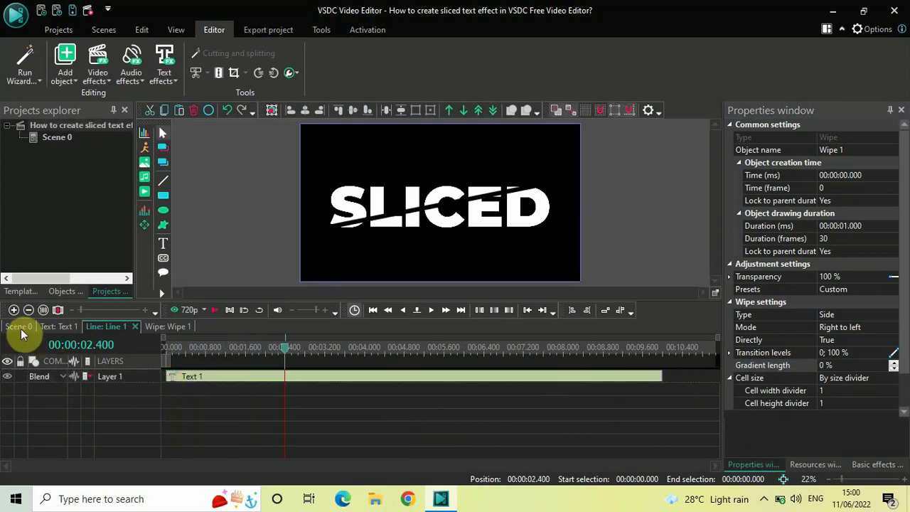
{"action": "left_click", "coordinate": [163, 347]}
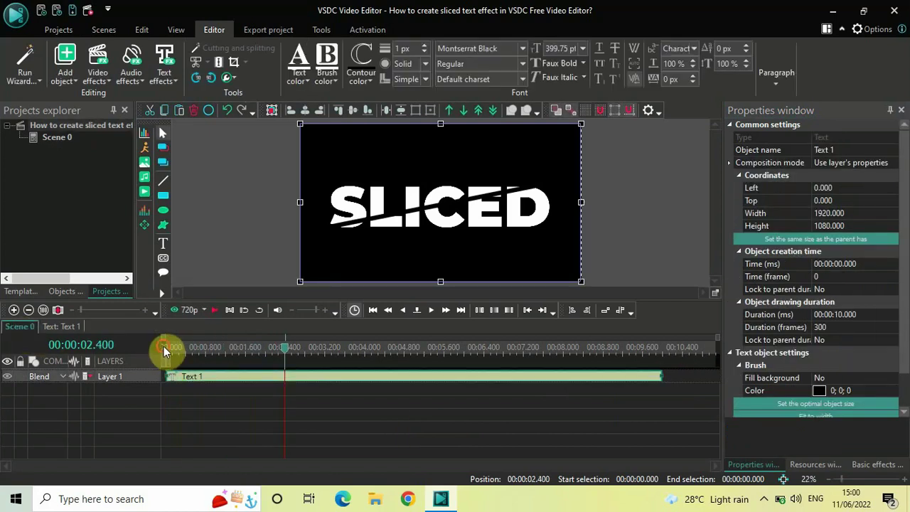
{"action": "left_click", "coordinate": [261, 429]}
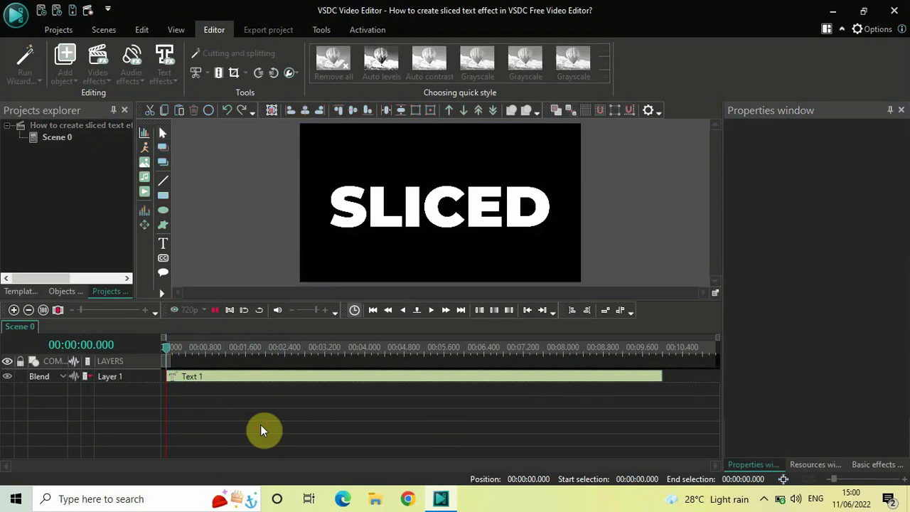
Play Scene 0 up to 00:00:02.000 and create a snapshot of the fully sliced text.
{"action": "key", "text": "space"}
{"action": "key", "text": "space"}
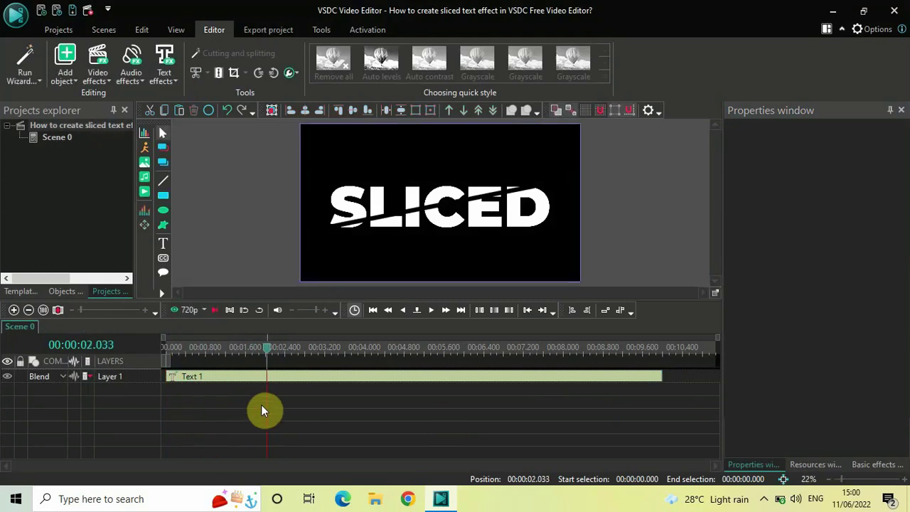
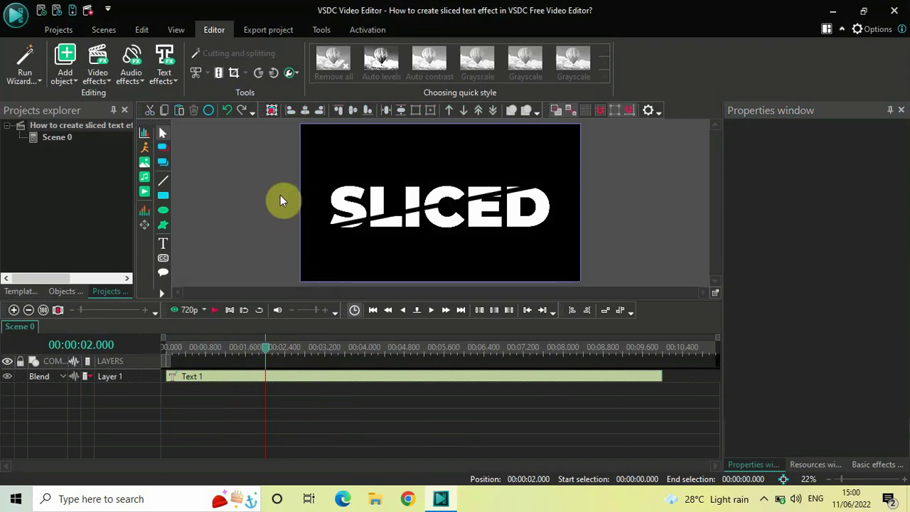
{"action": "left_click", "coordinate": [297, 73]}
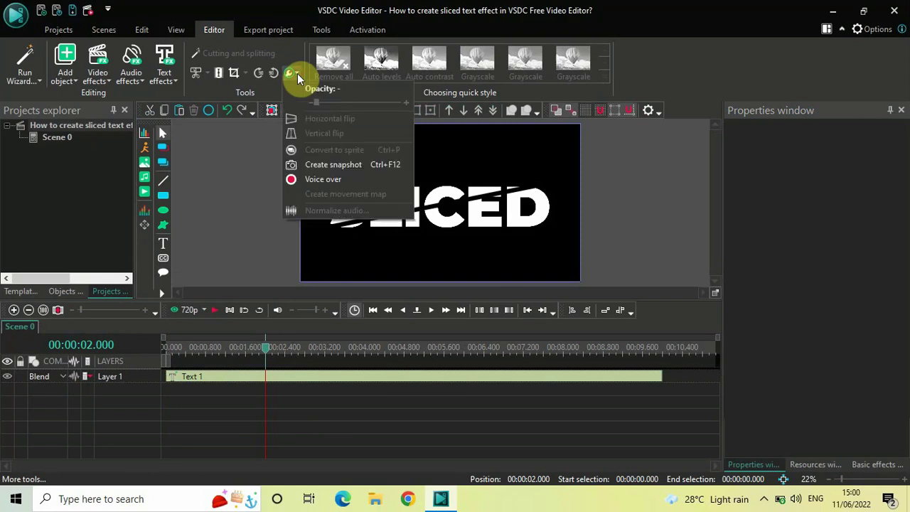
{"action": "left_click", "coordinate": [371, 165]}
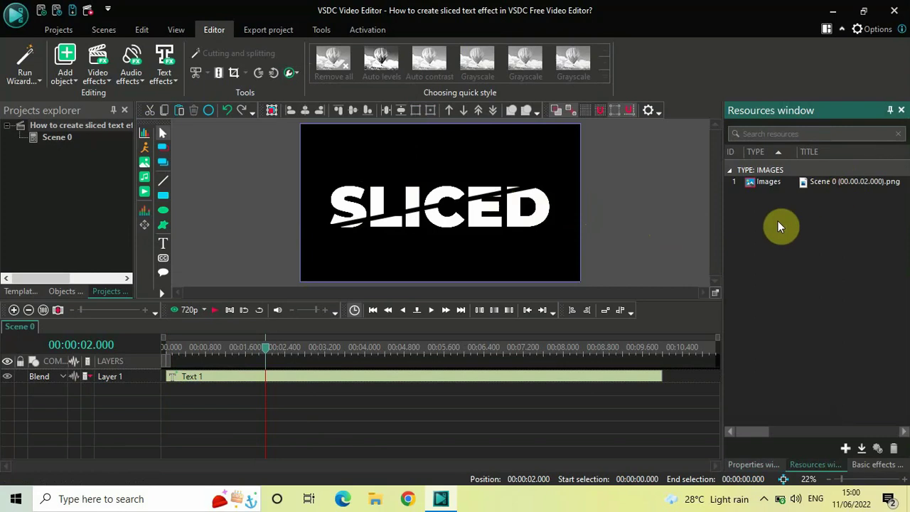
Open the line object inside the text, place the playhead at the end of its wipe at 00:00:01.000, and return to Scene 0.
{"action": "left_click", "coordinate": [357, 378]}
{"action": "double_click", "coordinate": [356, 375]}
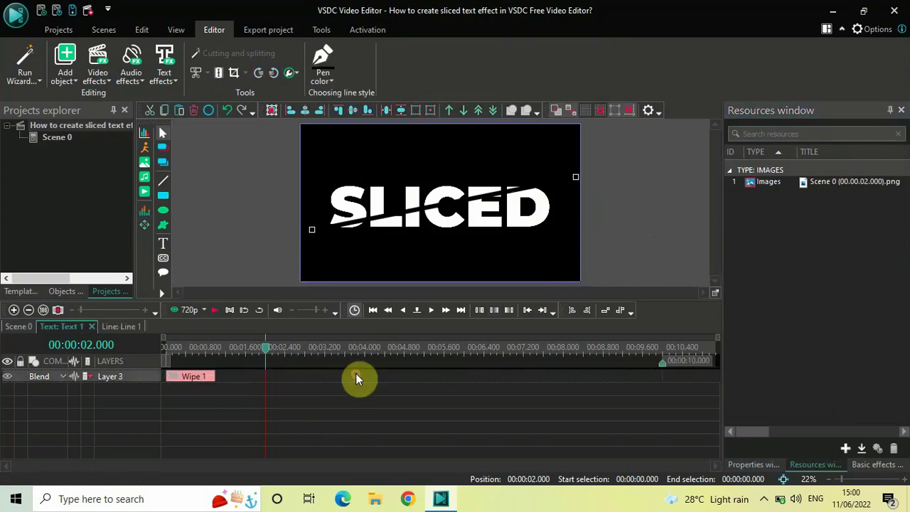
{"action": "left_click", "coordinate": [217, 347]}
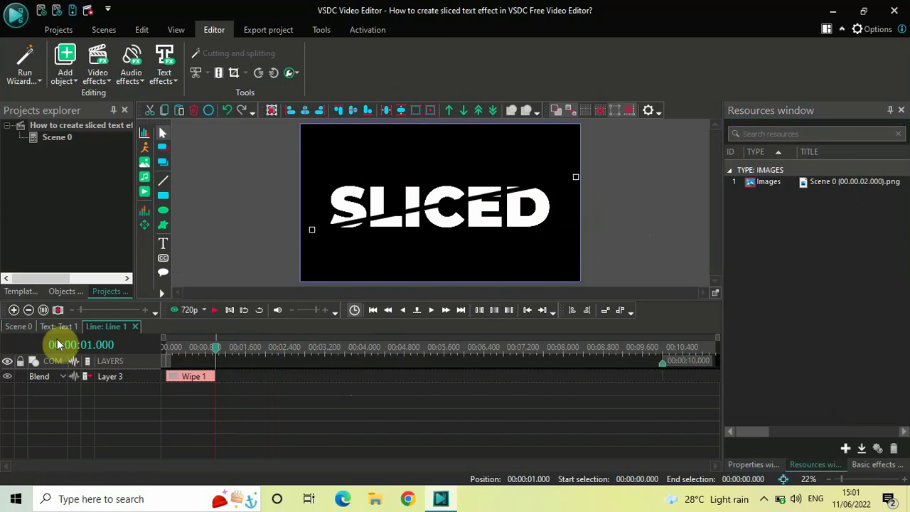
{"action": "left_click", "coordinate": [27, 327]}
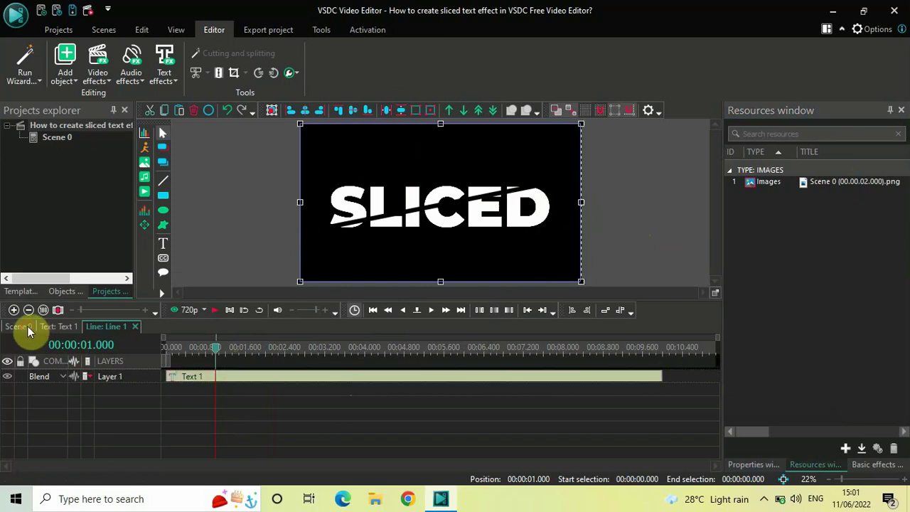
{"action": "left_click", "coordinate": [270, 421]}
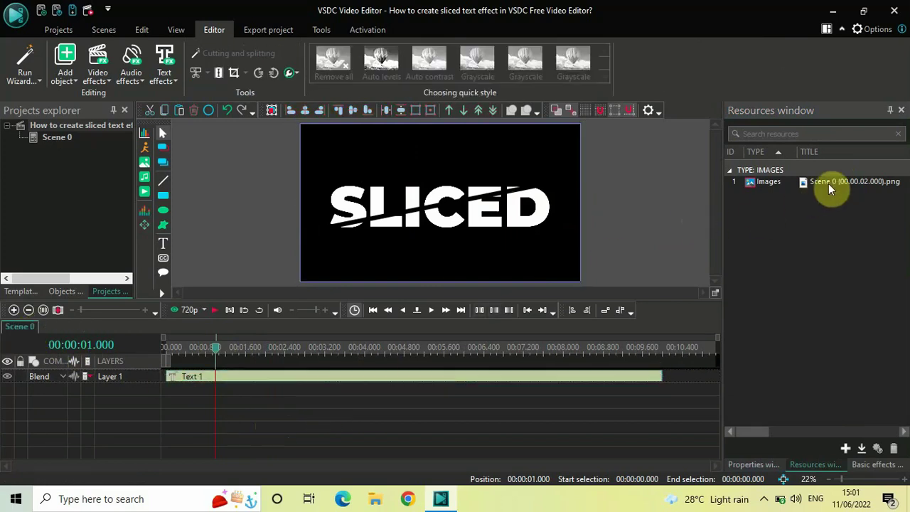
Add the snapshot Scene 0 (00.00.02.000).png to the scene twice, both copies starting at 00:00:01.000 above the text layer.
{"action": "left_click_drag", "start_coordinate": [833, 178], "coordinate": [508, 192]}
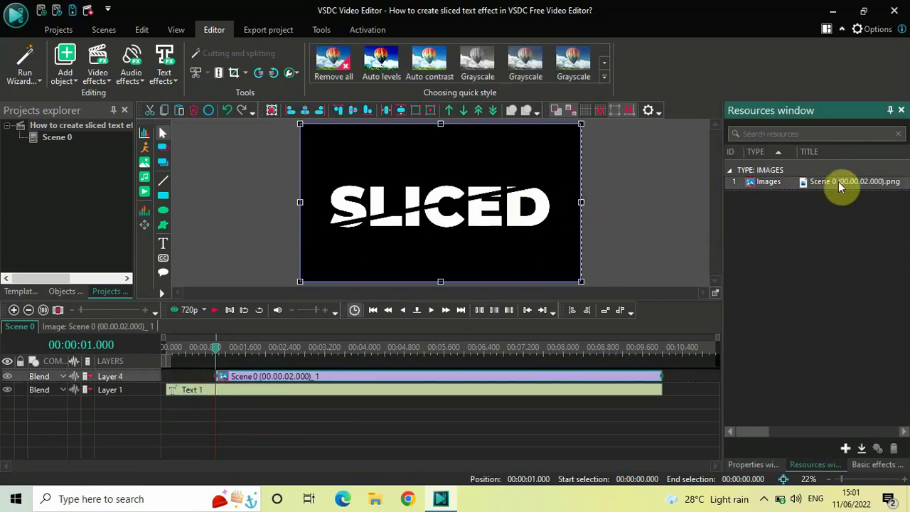
{"action": "left_click_drag", "start_coordinate": [837, 182], "coordinate": [496, 198]}
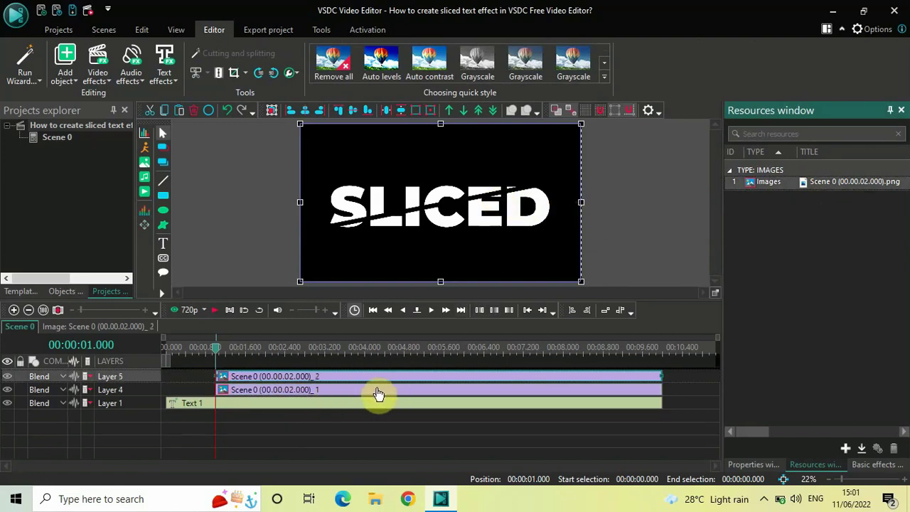
{"action": "mouse_move", "coordinate": [378, 394]}
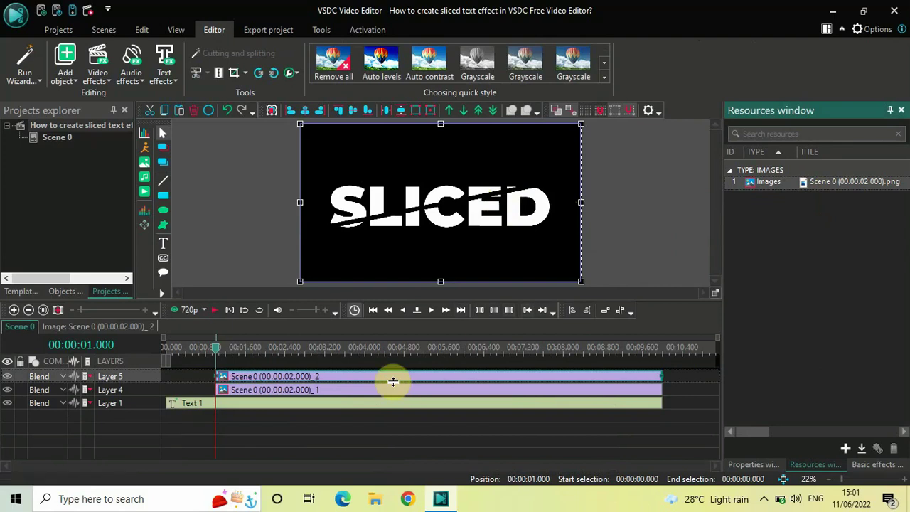
{"action": "mouse_move", "coordinate": [410, 393]}
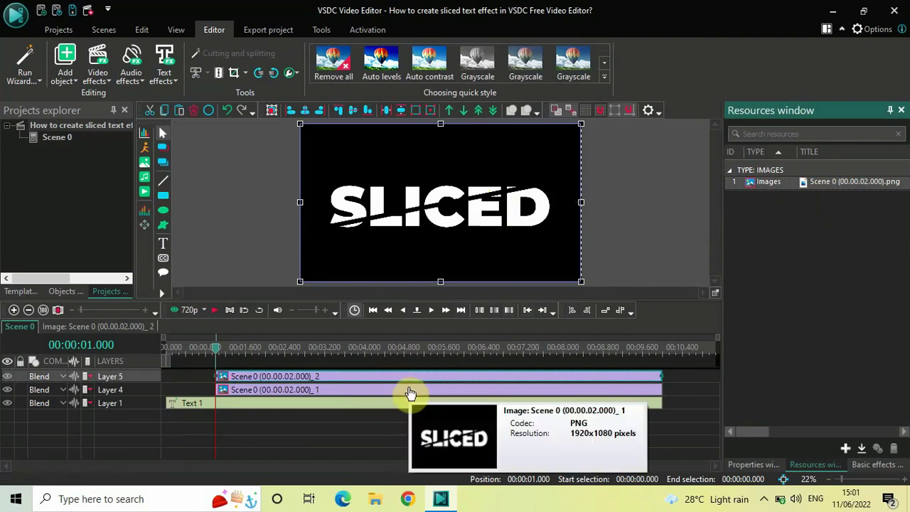
{"action": "left_click", "coordinate": [344, 395]}
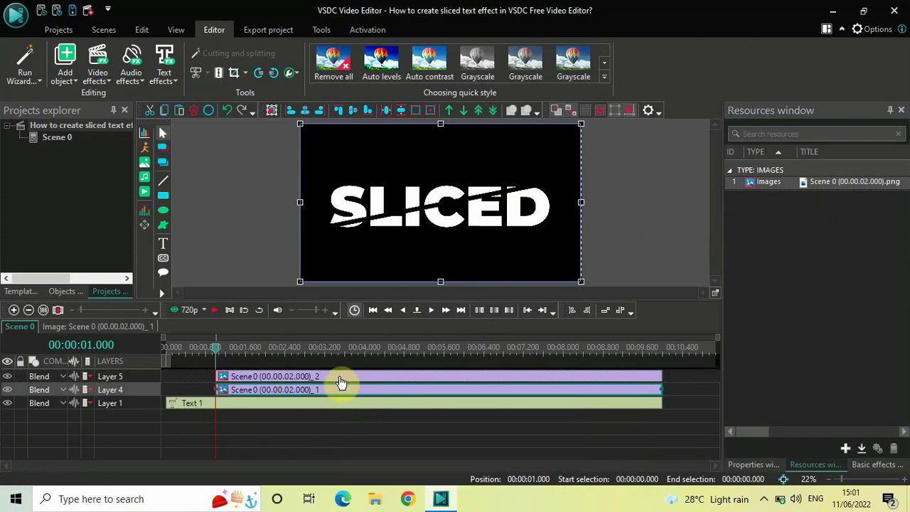
{"action": "left_click", "coordinate": [340, 381]}
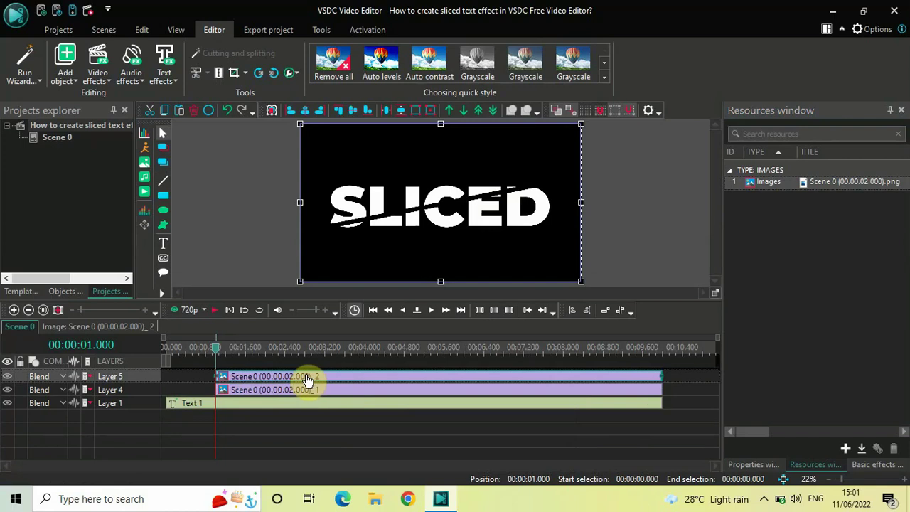
Inside the upper snapshot image, add a rectangle about 2078 by 414 below the word SLICED, starting at about (77, 741).
{"action": "double_click", "coordinate": [310, 378]}
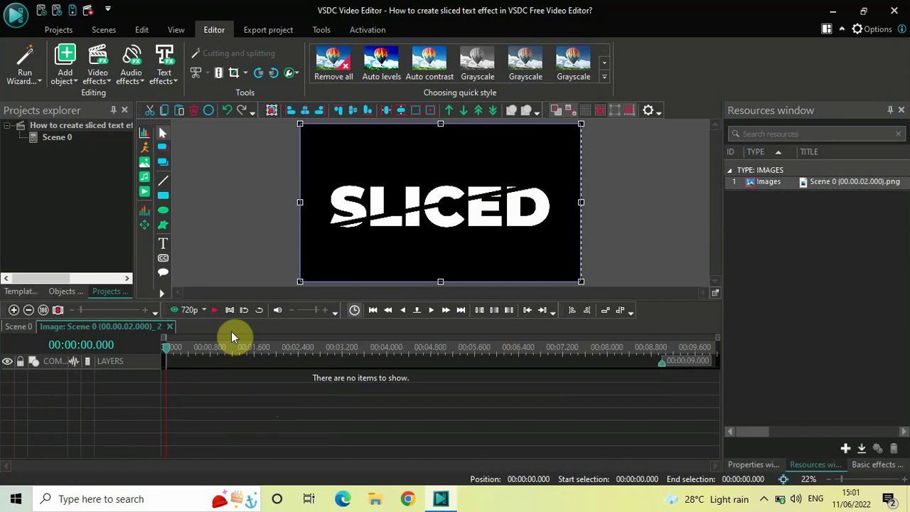
{"action": "left_click", "coordinate": [66, 68]}
{"action": "left_click", "coordinate": [116, 157]}
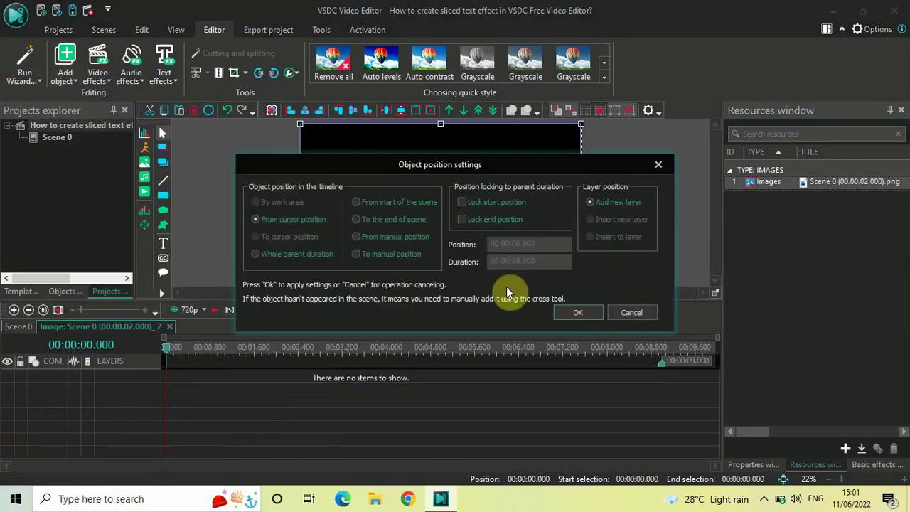
{"action": "left_click", "coordinate": [569, 314]}
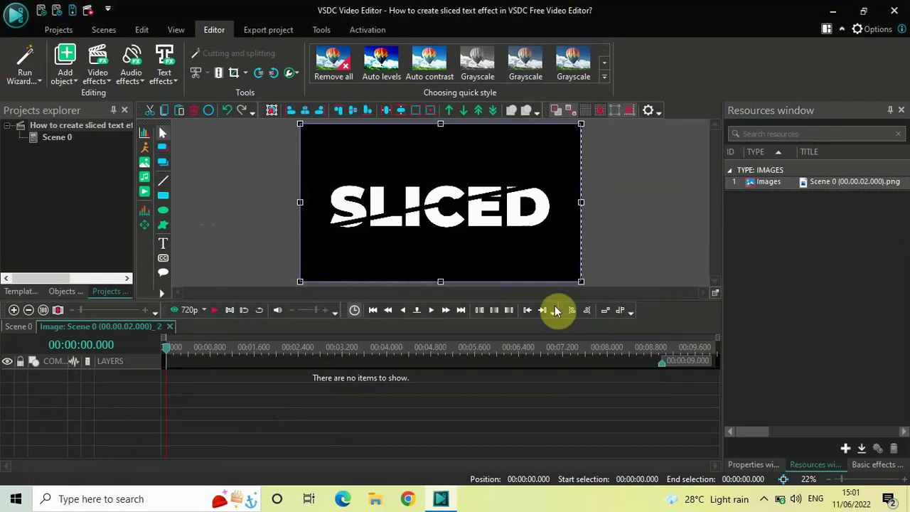
{"action": "left_click", "coordinate": [310, 233]}
{"action": "left_click_drag", "start_coordinate": [344, 240], "coordinate": [616, 293]}
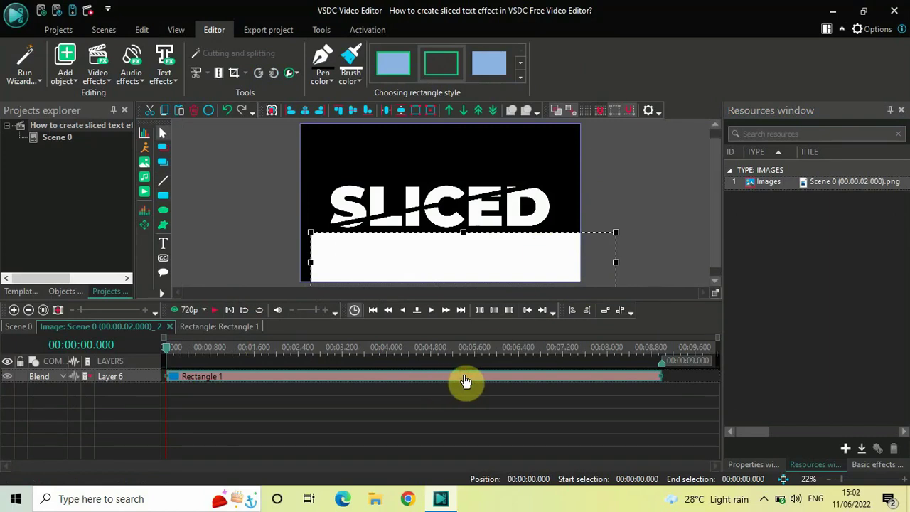
Change the rectangle's brush fill color to black (#000000).
{"action": "left_click", "coordinate": [757, 463]}
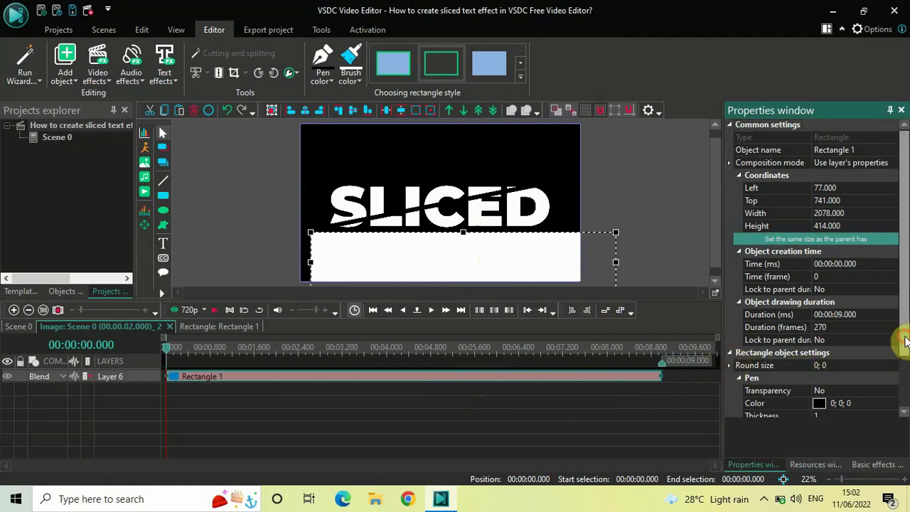
{"action": "scroll", "coordinate": [904, 386], "scroll_direction": "down", "scroll_amount": 3}
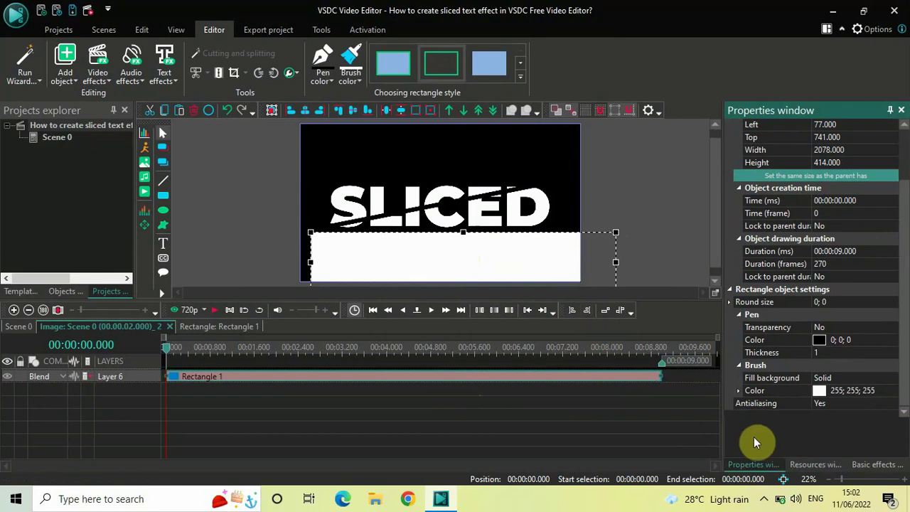
{"action": "left_click", "coordinate": [759, 390]}
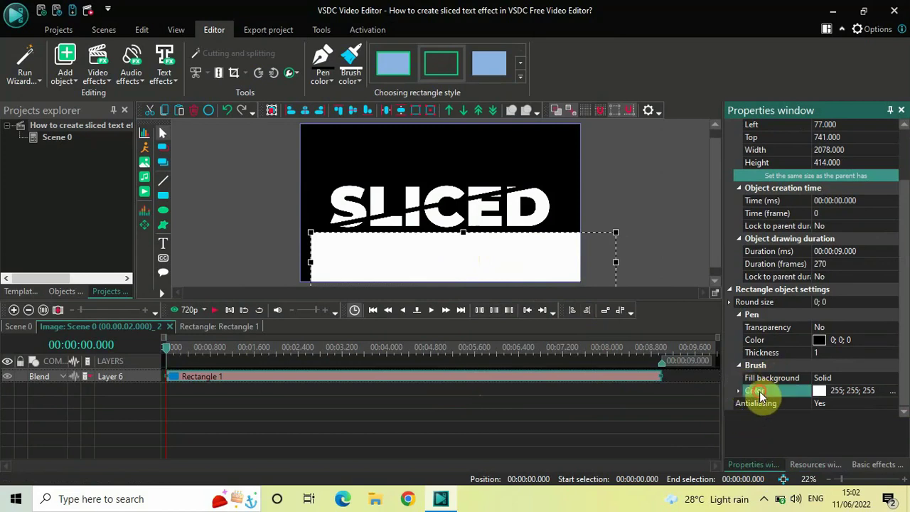
{"action": "left_click", "coordinate": [891, 391]}
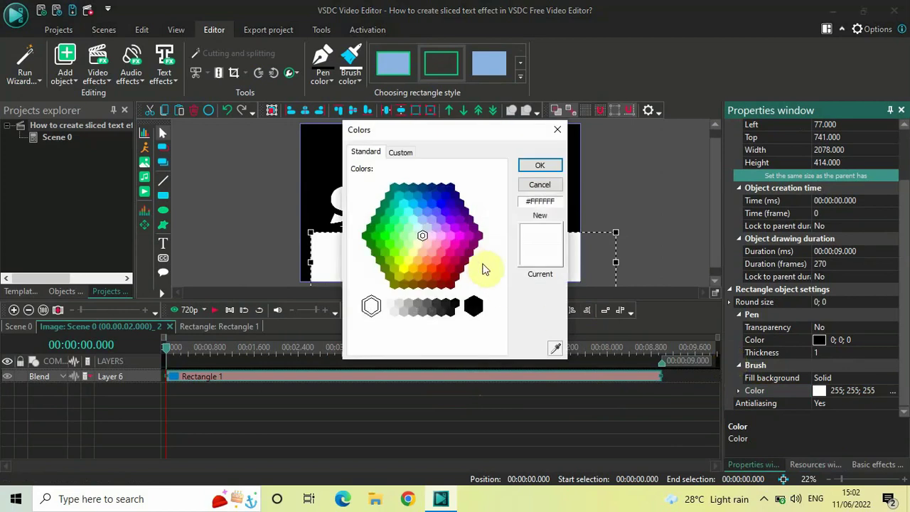
{"action": "left_click", "coordinate": [474, 306]}
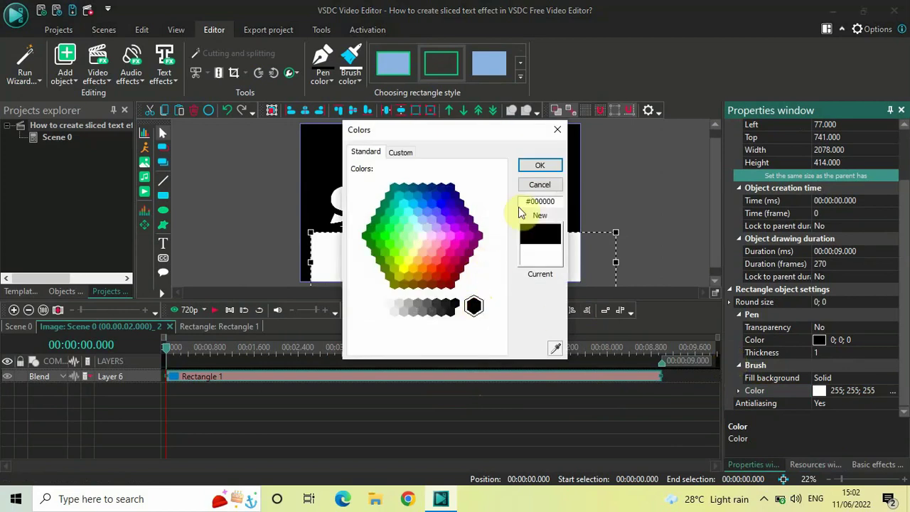
{"action": "left_click", "coordinate": [544, 165]}
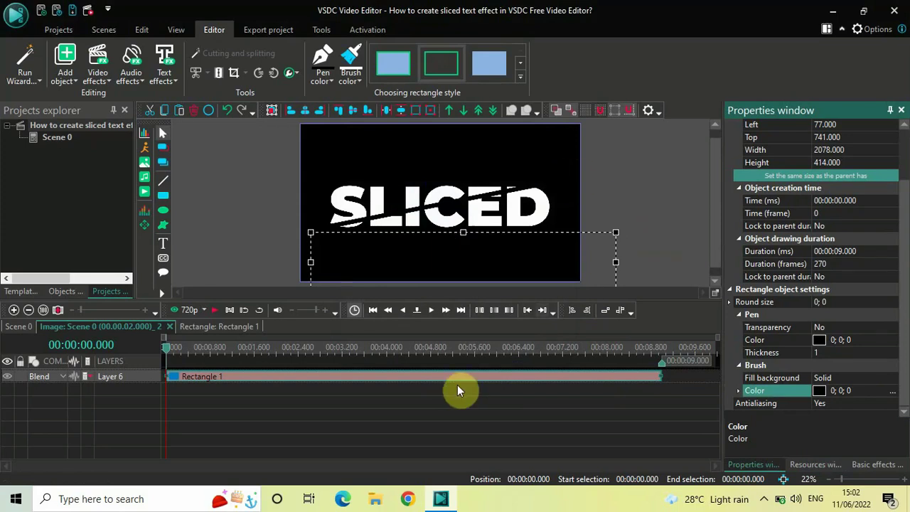
Open the rectangle object and add a Rotate effect inside it, spanning the whole parent duration on a new layer.
{"action": "double_click", "coordinate": [274, 378]}
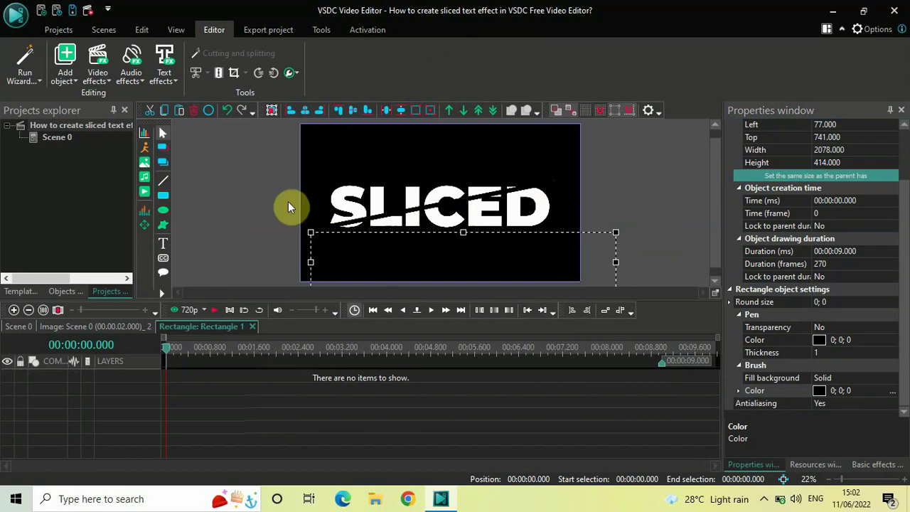
{"action": "left_click", "coordinate": [97, 76]}
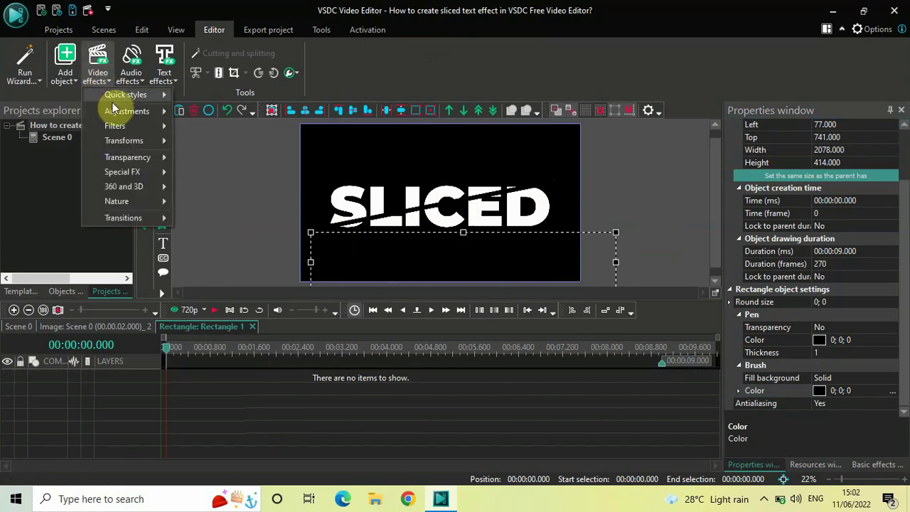
{"action": "mouse_move", "coordinate": [150, 140]}
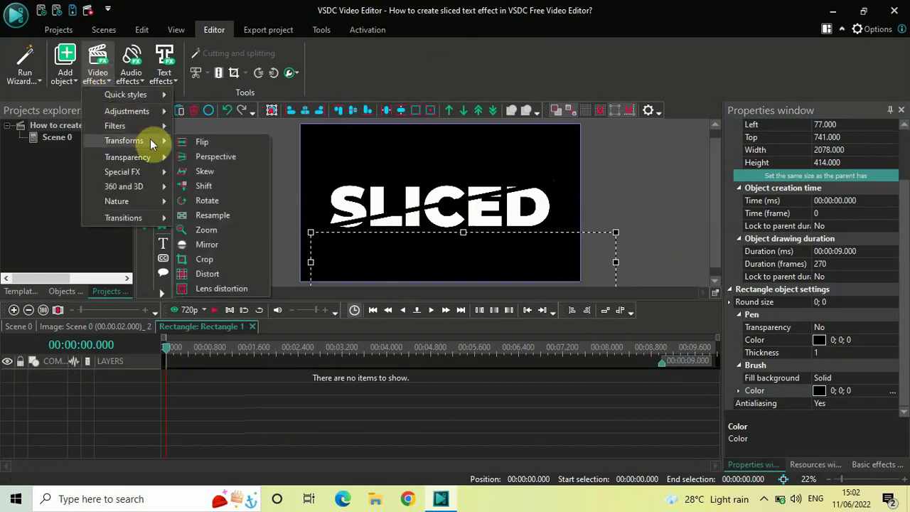
{"action": "left_click", "coordinate": [228, 202]}
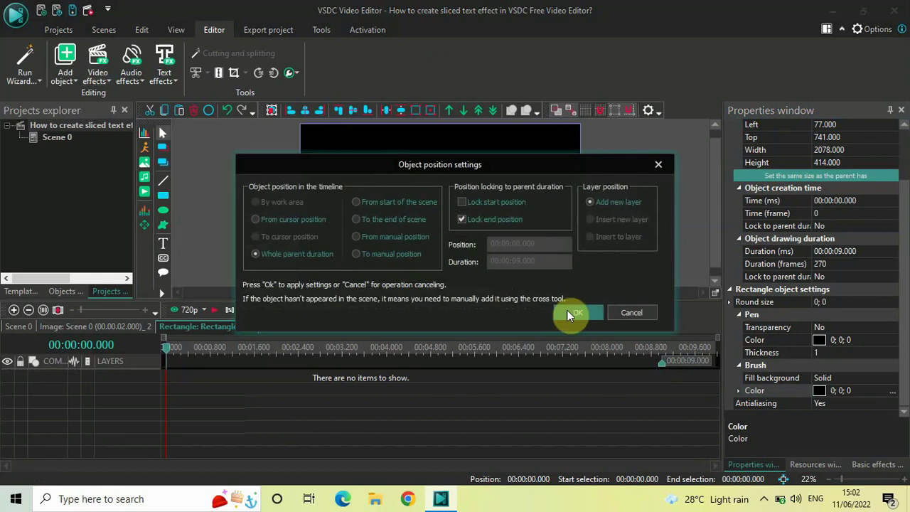
{"action": "left_click", "coordinate": [575, 313]}
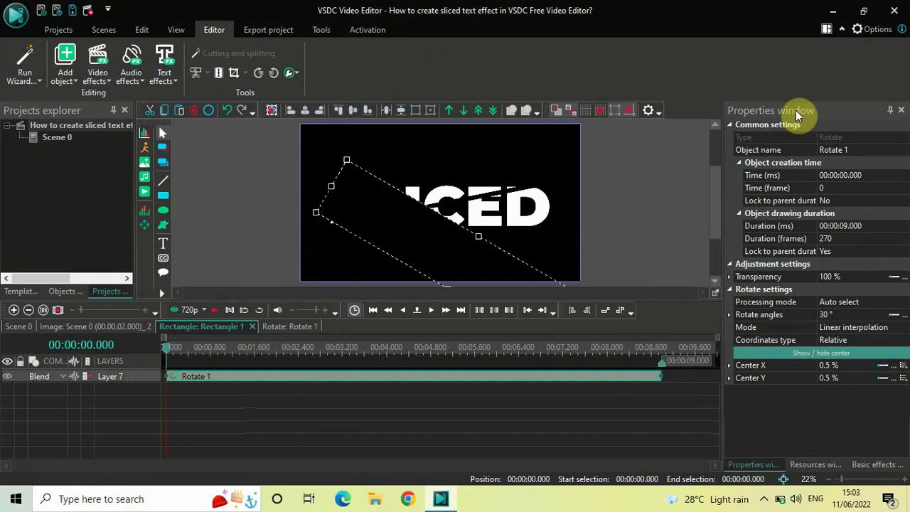
Set the Rotate effect's angle to 330°.
{"action": "left_click", "coordinate": [766, 316]}
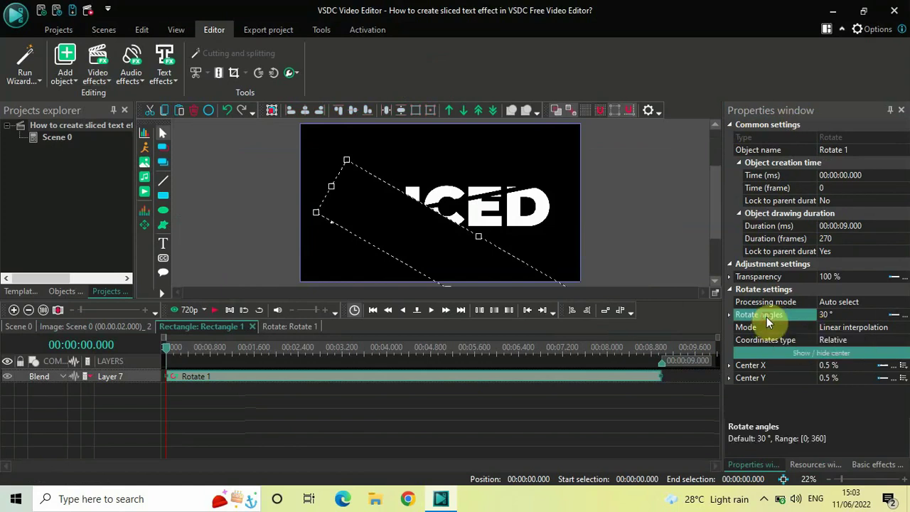
{"action": "left_click", "coordinate": [842, 317]}
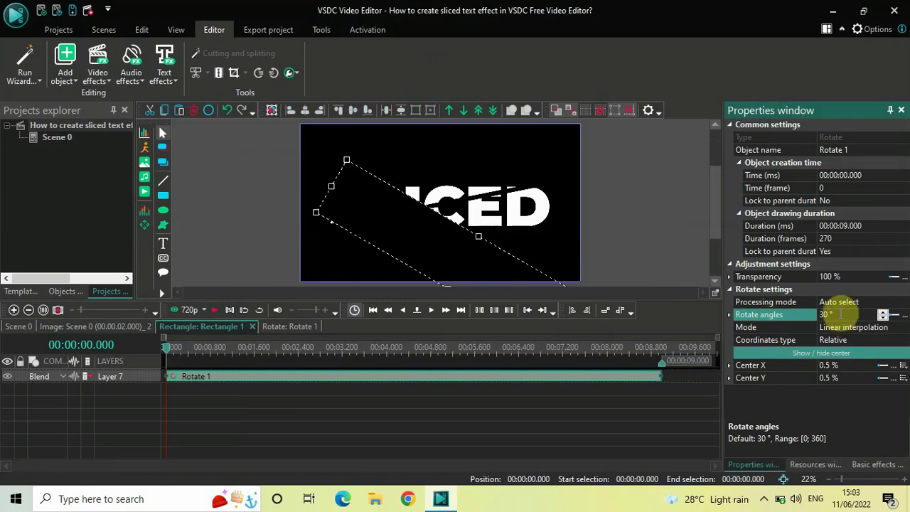
{"action": "double_click", "coordinate": [840, 313]}
{"action": "key", "text": "BackSpace"}
{"action": "type", "text": "330"}
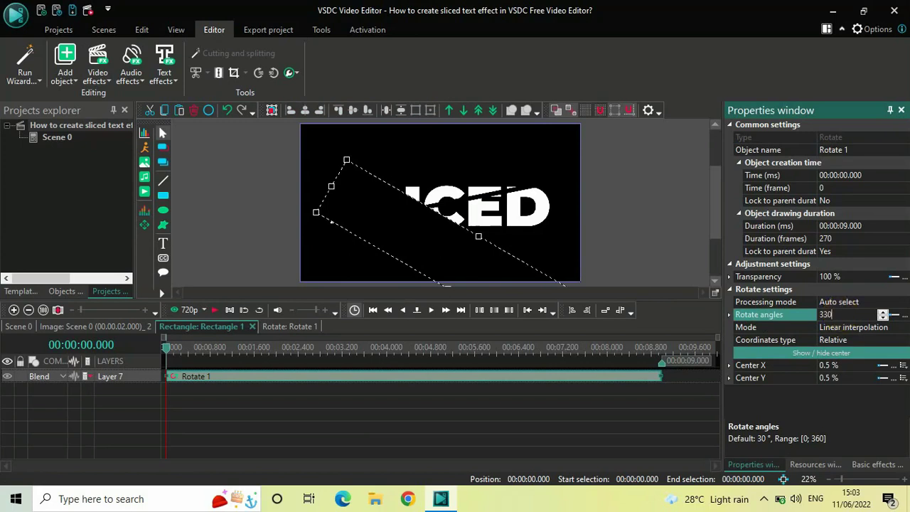
{"action": "key", "text": "Return"}
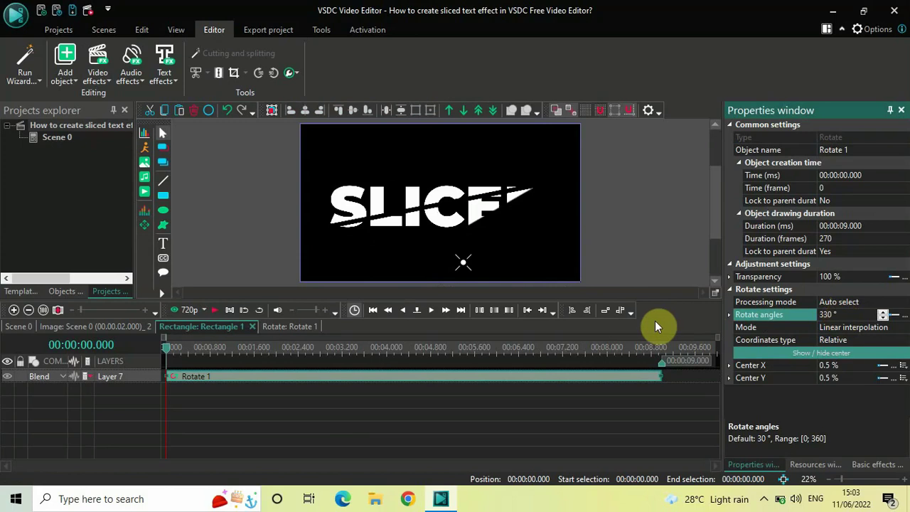
Move the black rectangle up over the lower part of SLICED and adjust its rotation angle to 349°, parallel to the slice line.
{"action": "left_click", "coordinate": [458, 238]}
{"action": "left_click_drag", "start_coordinate": [458, 239], "coordinate": [479, 228]}
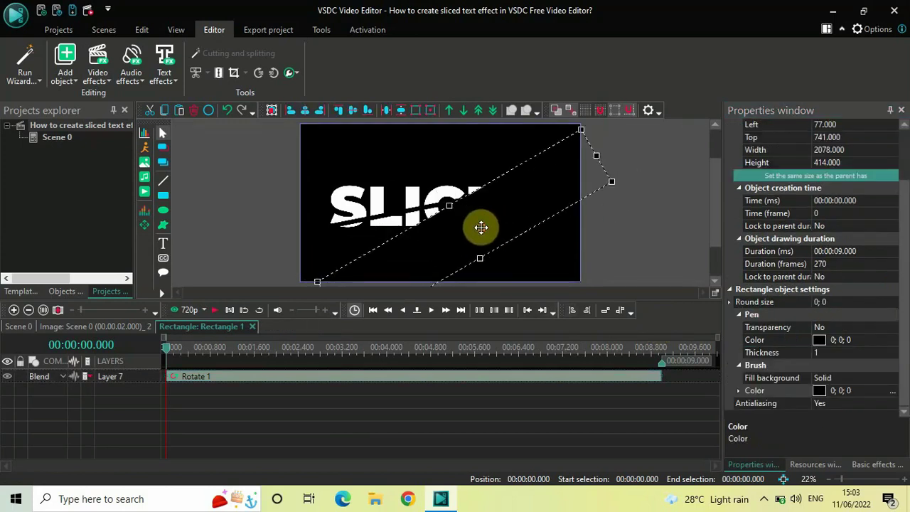
{"action": "left_click", "coordinate": [603, 377]}
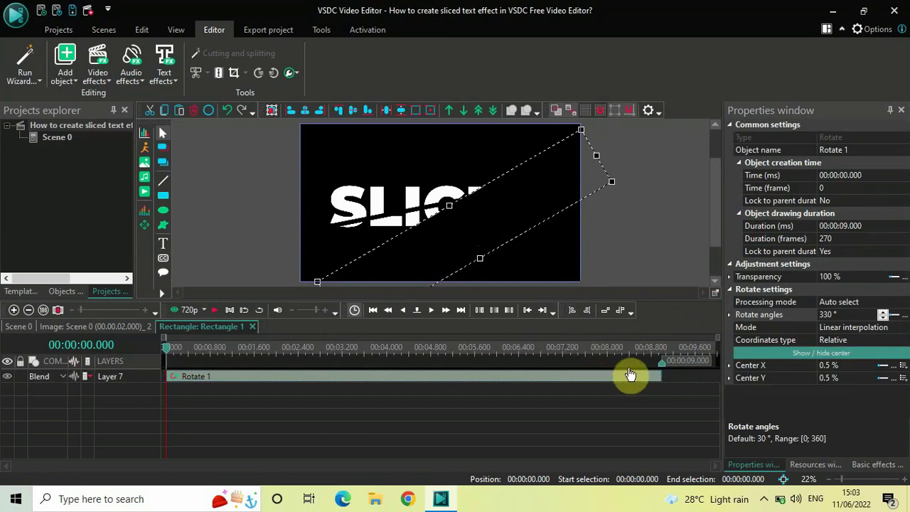
{"action": "left_click", "coordinate": [885, 321]}
{"action": "left_click", "coordinate": [884, 322]}
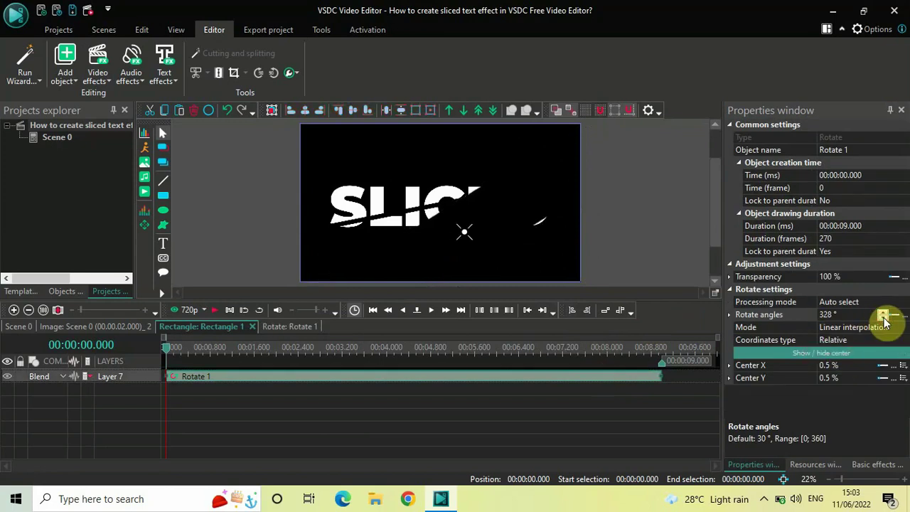
{"action": "left_click", "coordinate": [885, 322]}
{"action": "left_click", "coordinate": [884, 322]}
{"action": "left_click", "coordinate": [884, 315]}
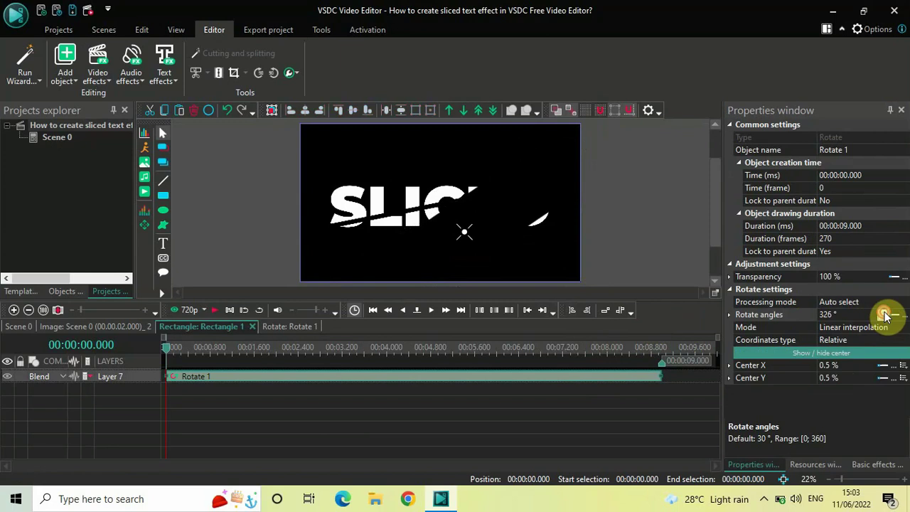
{"action": "left_click", "coordinate": [884, 315]}
{"action": "left_click", "coordinate": [885, 314]}
{"action": "left_click", "coordinate": [884, 315]}
{"action": "left_click", "coordinate": [884, 315]}
{"action": "left_click", "coordinate": [884, 315]}
{"action": "left_click", "coordinate": [884, 315]}
{"action": "left_click", "coordinate": [884, 315]}
{"action": "left_click", "coordinate": [884, 315]}
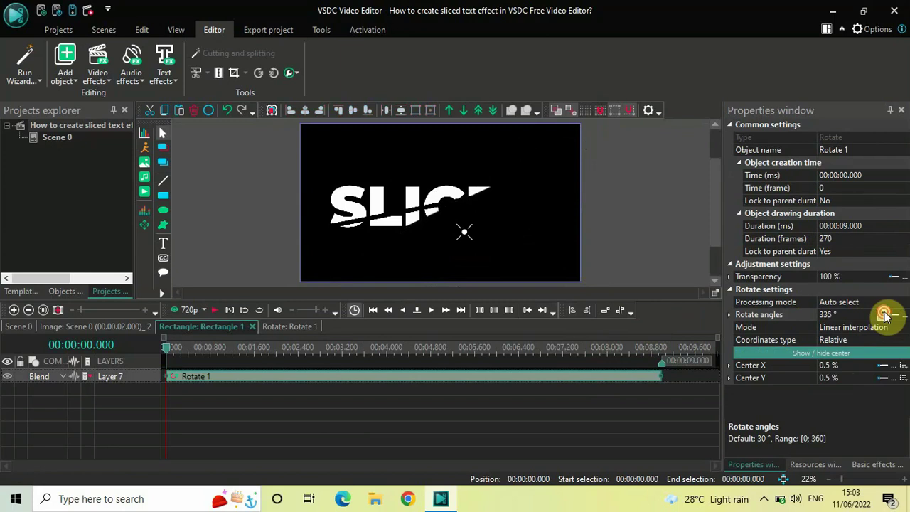
{"action": "left_click", "coordinate": [884, 315]}
{"action": "left_click", "coordinate": [884, 315]}
{"action": "left_click", "coordinate": [884, 315]}
{"action": "left_click", "coordinate": [884, 315]}
{"action": "left_click", "coordinate": [884, 315]}
{"action": "left_click", "coordinate": [884, 315]}
{"action": "left_click", "coordinate": [885, 314]}
{"action": "left_click", "coordinate": [884, 315]}
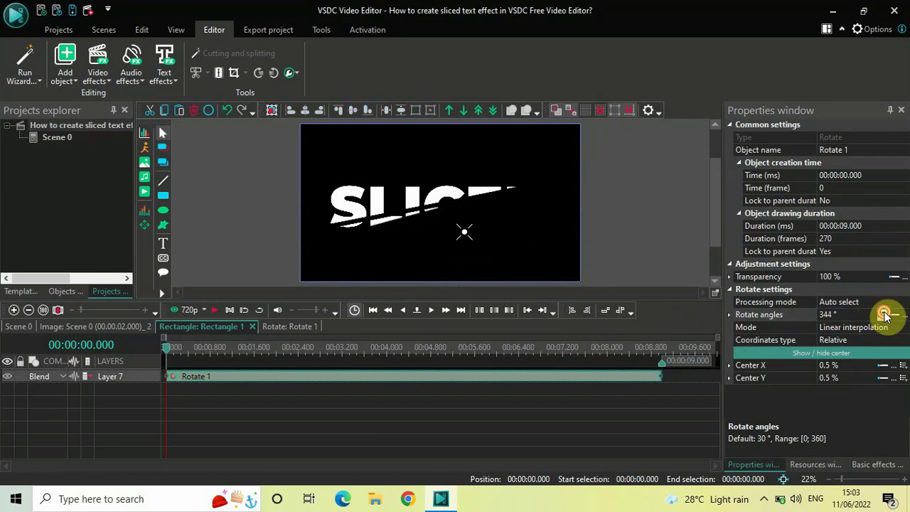
{"action": "left_click", "coordinate": [884, 314]}
{"action": "left_click", "coordinate": [884, 315]}
{"action": "left_click", "coordinate": [884, 315]}
{"action": "left_click", "coordinate": [884, 315]}
{"action": "left_click", "coordinate": [884, 315]}
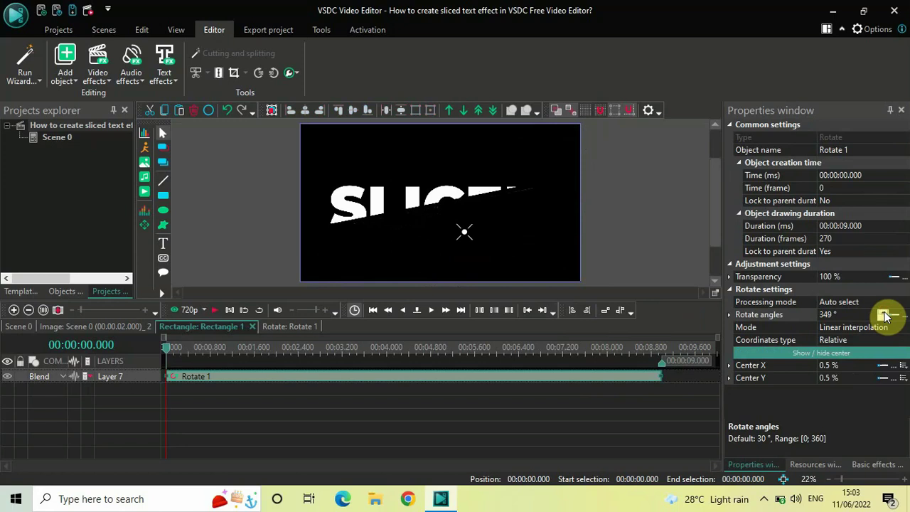
Shift the tilted rectangle to about (-59, 562) so its upper edge runs along the slice, keeping the rotation at 349°.
{"action": "left_click", "coordinate": [461, 241]}
{"action": "mouse_move", "coordinate": [459, 242]}
{"action": "left_mouse_down"}
{"action": "mouse_move", "coordinate": [434, 253]}
{"action": "mouse_move", "coordinate": [444, 241]}
{"action": "left_mouse_up"}
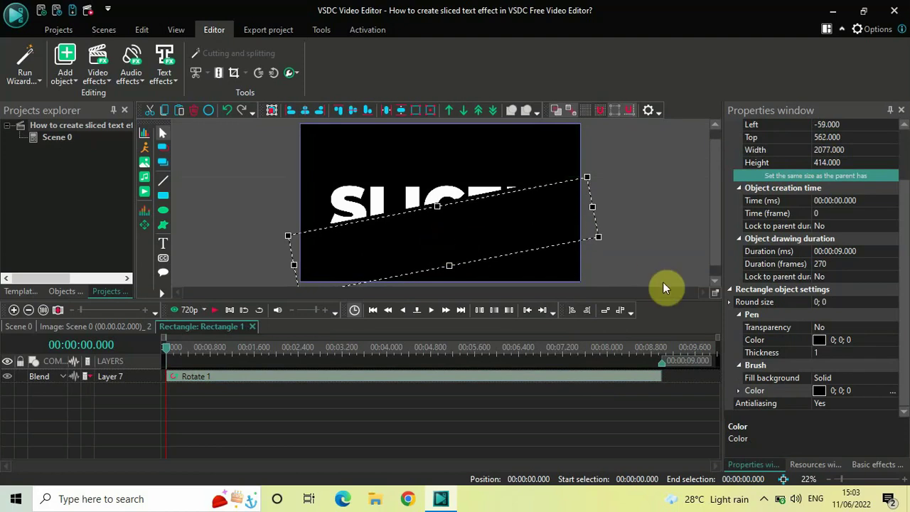
{"action": "left_click", "coordinate": [586, 376]}
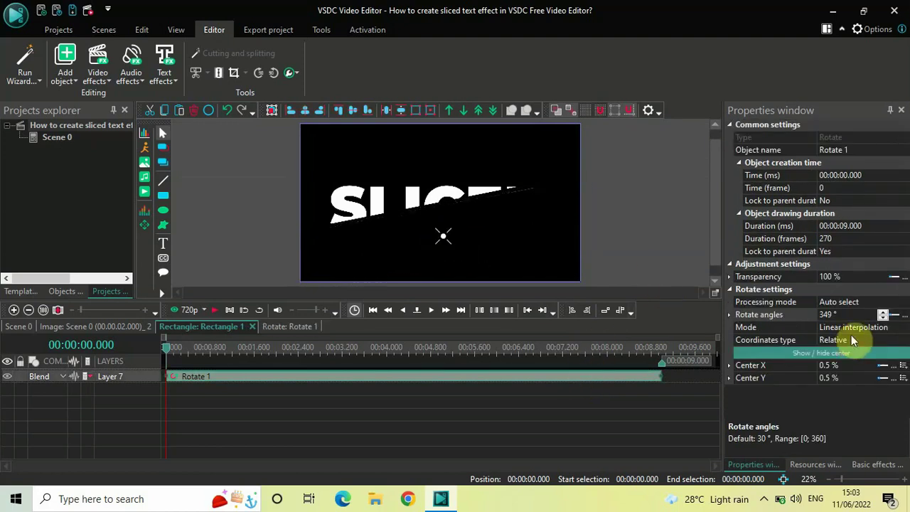
{"action": "mouse_move", "coordinate": [884, 315]}
{"action": "left_mouse_down"}
{"action": "mouse_move", "coordinate": [885, 325]}
{"action": "mouse_move", "coordinate": [885, 316]}
{"action": "left_mouse_up"}
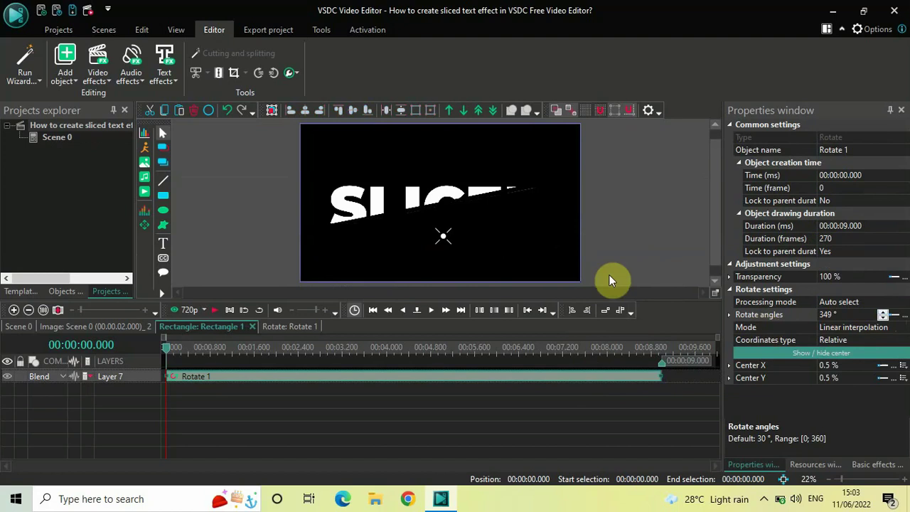
Extend the rectangle's lower edge to a height of 750 and nudge it to about (-45, 559), with its upper edge along the slice.
{"action": "left_click", "coordinate": [483, 231]}
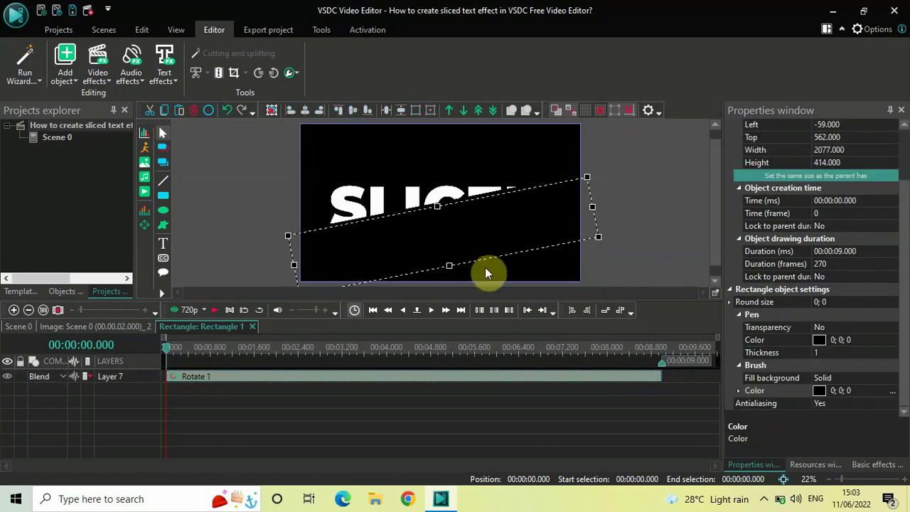
{"action": "left_click_drag", "start_coordinate": [449, 266], "coordinate": [462, 305]}
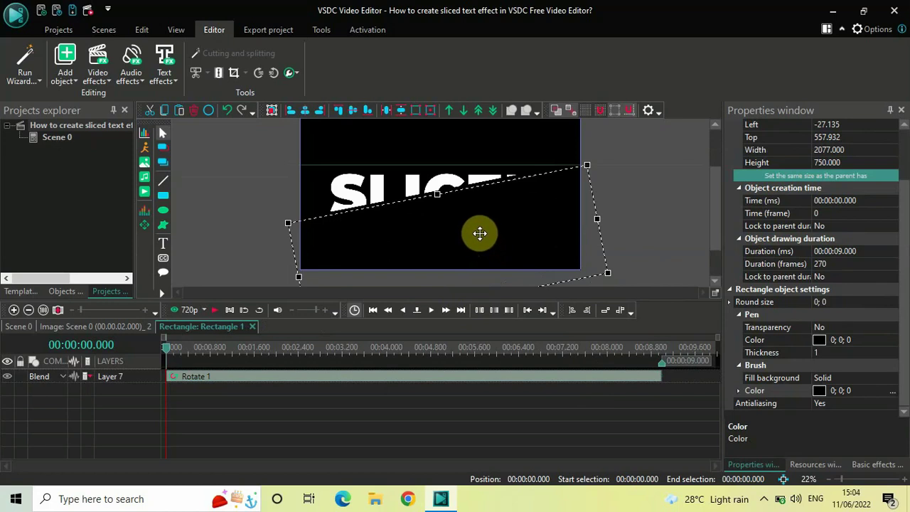
{"action": "left_click_drag", "start_coordinate": [481, 236], "coordinate": [481, 240]}
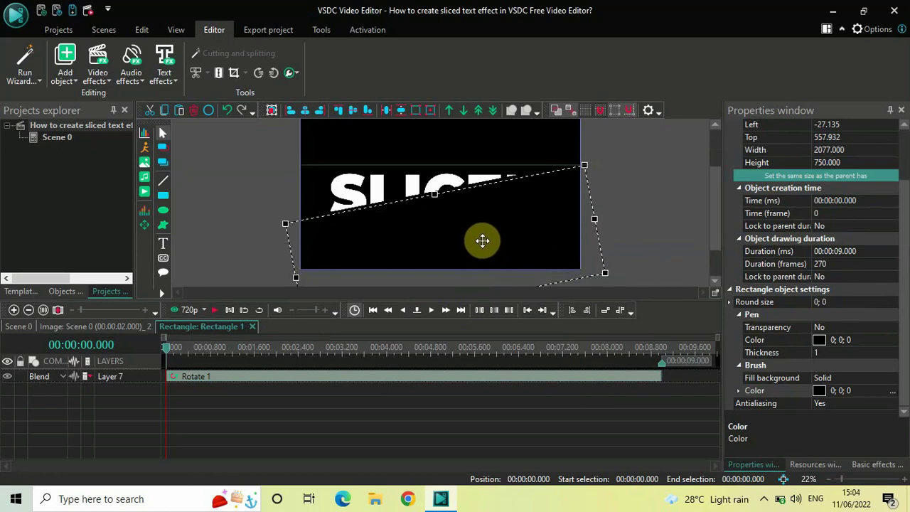
{"action": "left_click", "coordinate": [651, 212]}
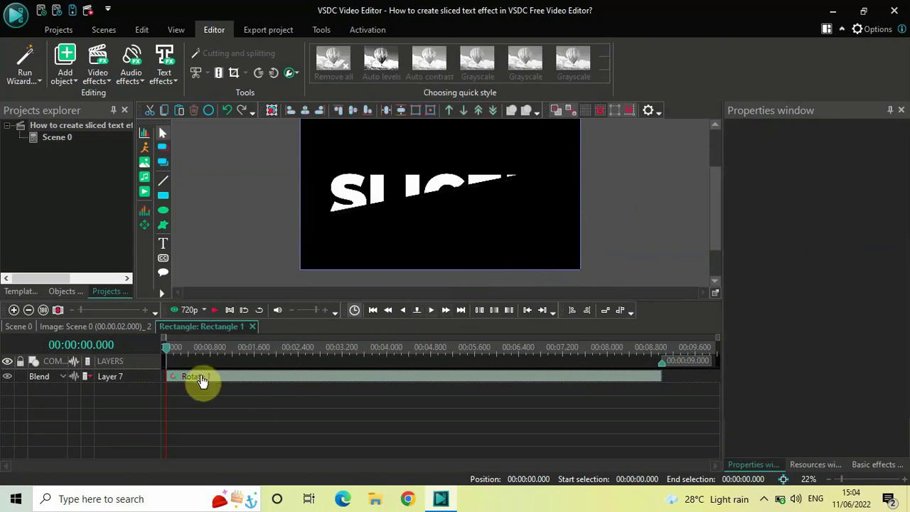
Return to the upper snapshot image and set the composition mode of the rectangle's layer to Xor.
{"action": "left_click", "coordinate": [99, 326]}
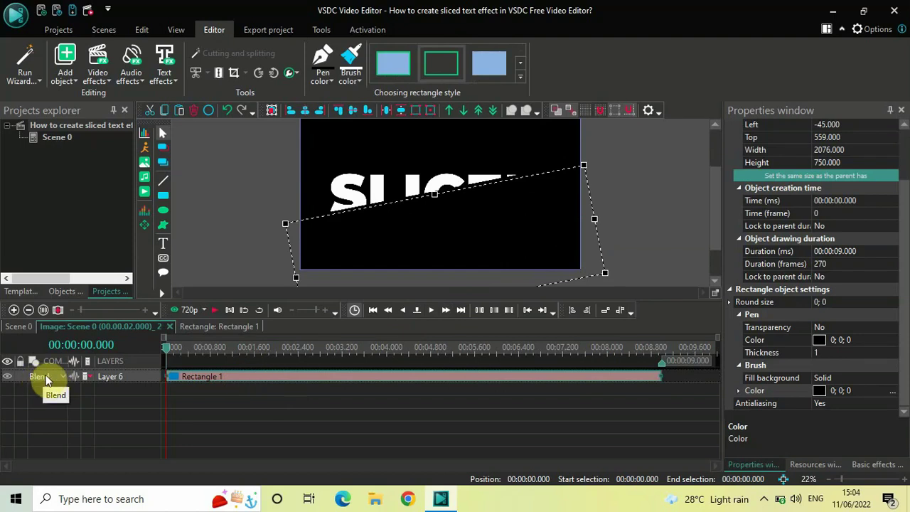
{"action": "left_click", "coordinate": [44, 379]}
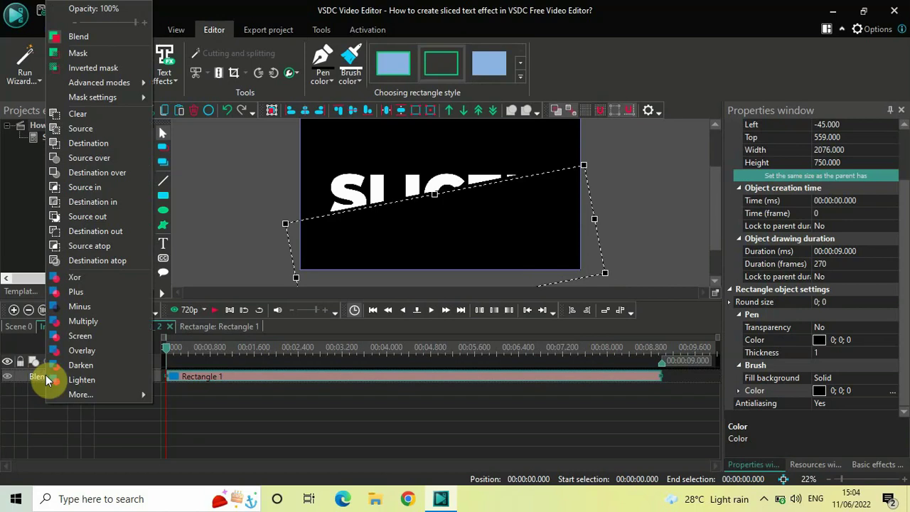
{"action": "left_click", "coordinate": [95, 278]}
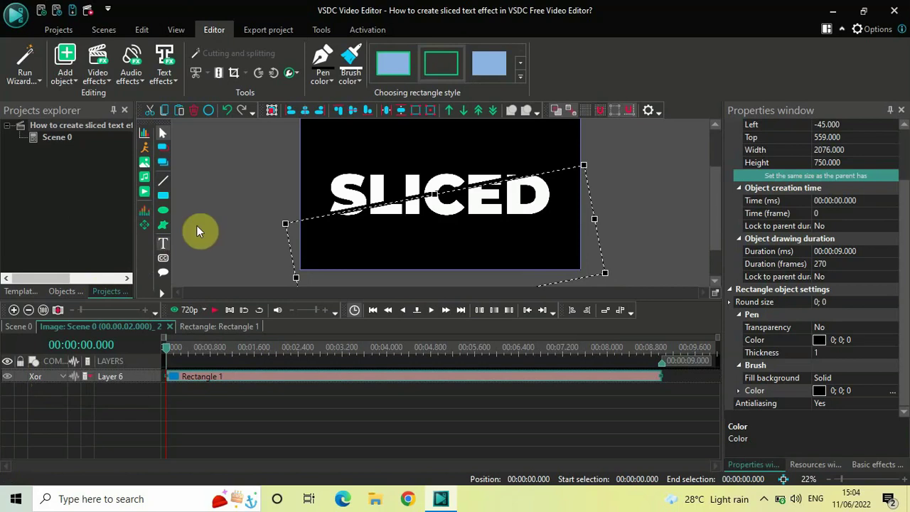
{"action": "left_click", "coordinate": [246, 202]}
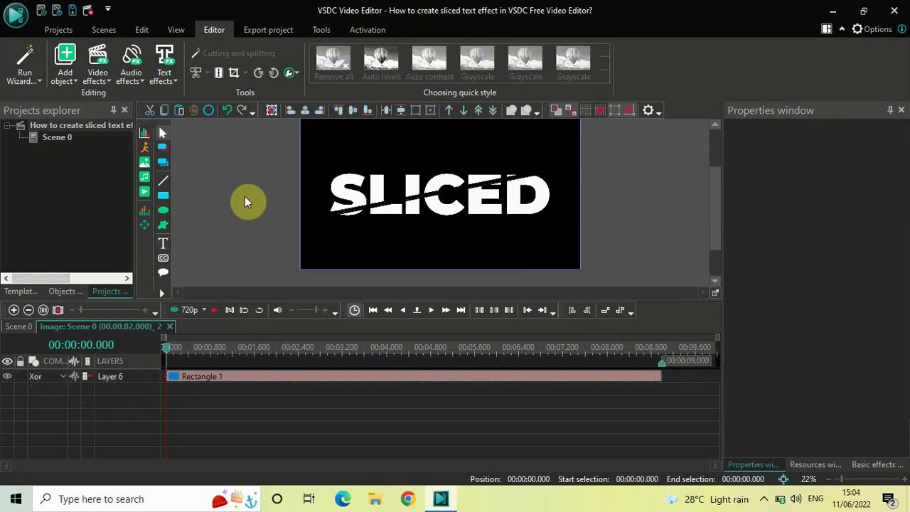
Go back to Scene 0 and reopen the upper snapshot image containing the Xor rectangle.
{"action": "left_click", "coordinate": [17, 329]}
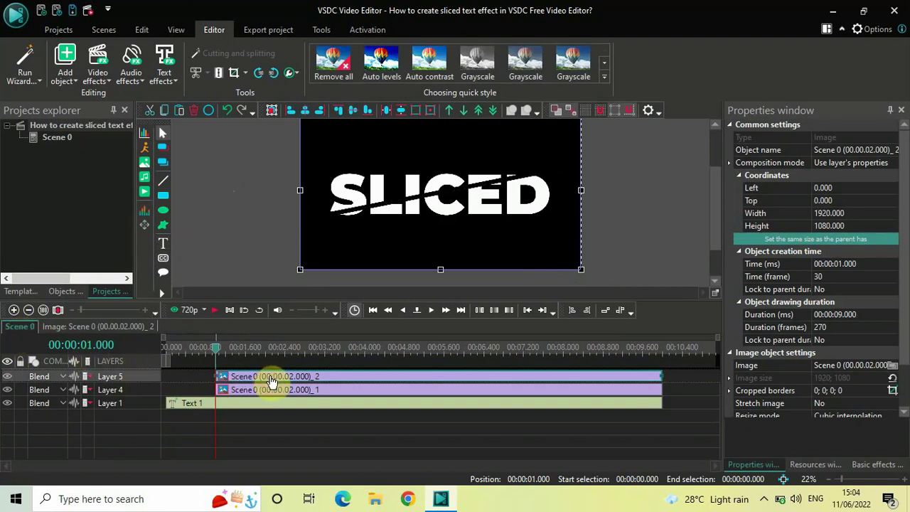
{"action": "double_click", "coordinate": [332, 378]}
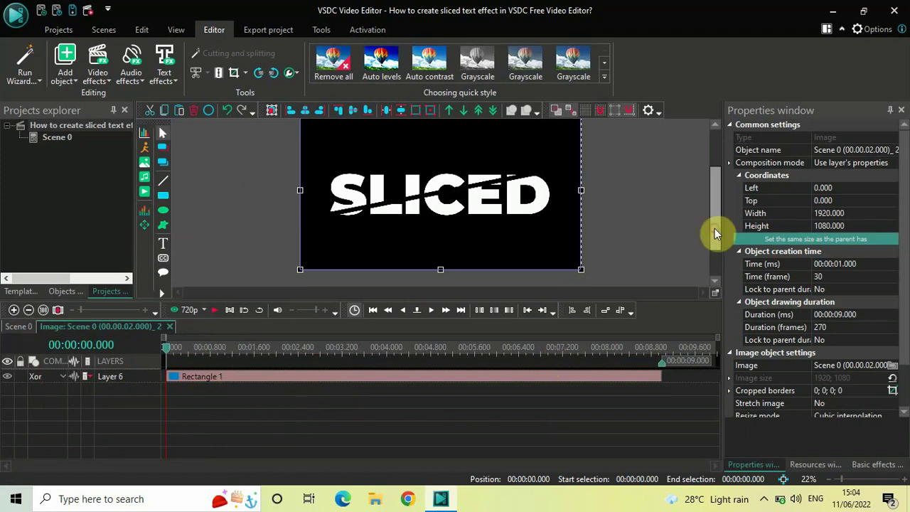
Add a Movement effect to the upper snapshot image, ending at the object's end, and shift its end point along the slice to about (841, 564).
{"action": "left_click_drag", "start_coordinate": [714, 229], "coordinate": [715, 221]}
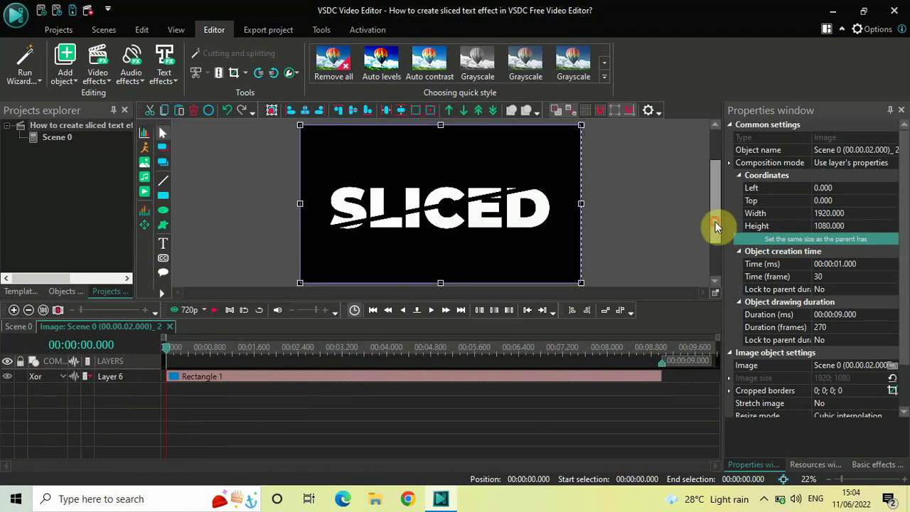
{"action": "left_click", "coordinate": [65, 60]}
{"action": "mouse_move", "coordinate": [130, 337]}
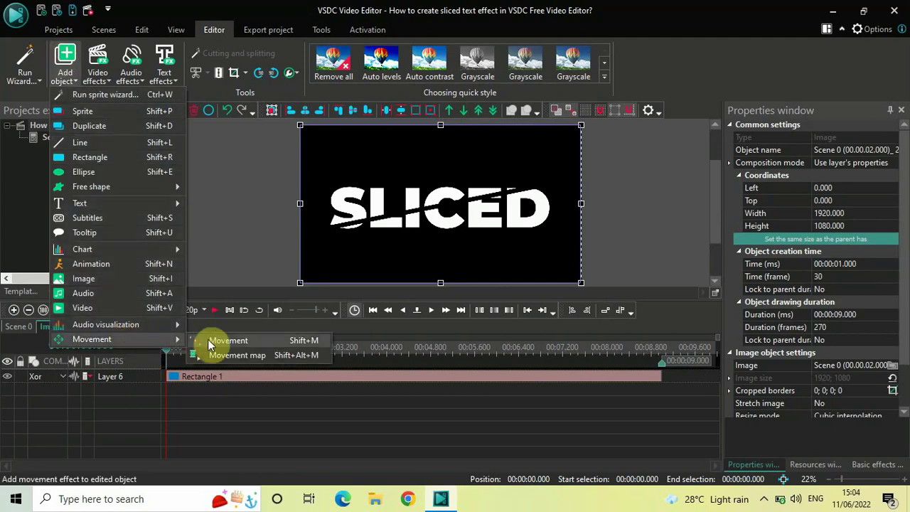
{"action": "left_click", "coordinate": [227, 339]}
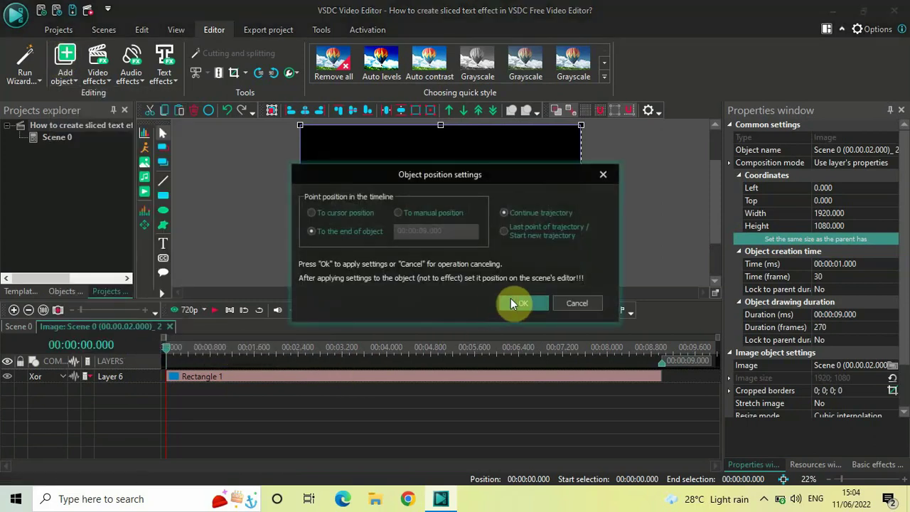
{"action": "left_click", "coordinate": [514, 299]}
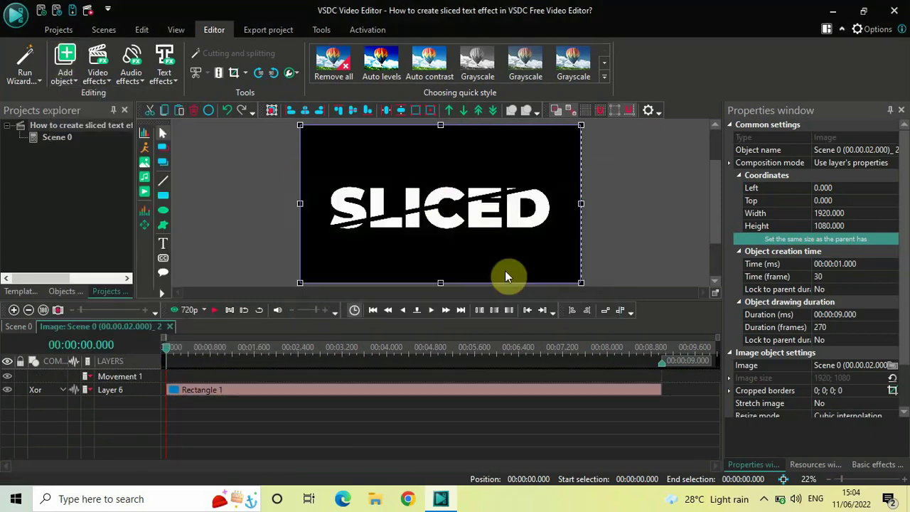
{"action": "left_click", "coordinate": [441, 204]}
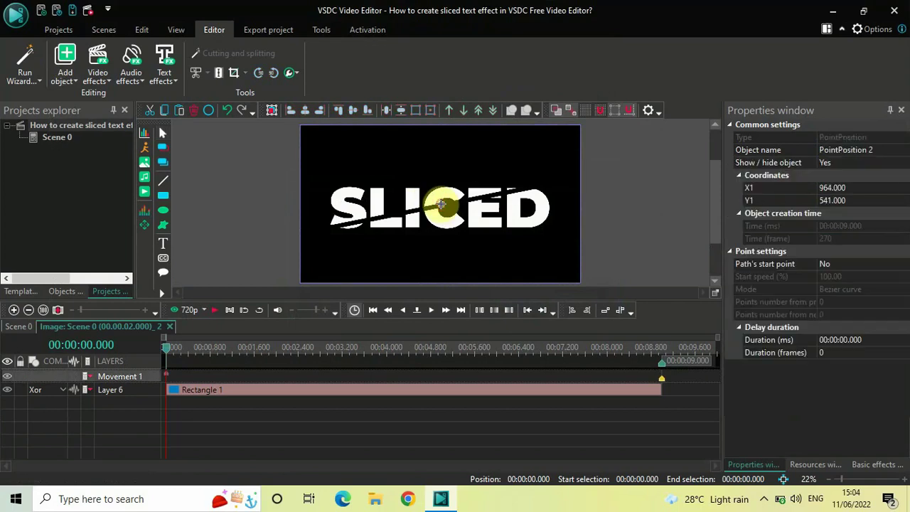
{"action": "left_click_drag", "start_coordinate": [431, 205], "coordinate": [422, 208]}
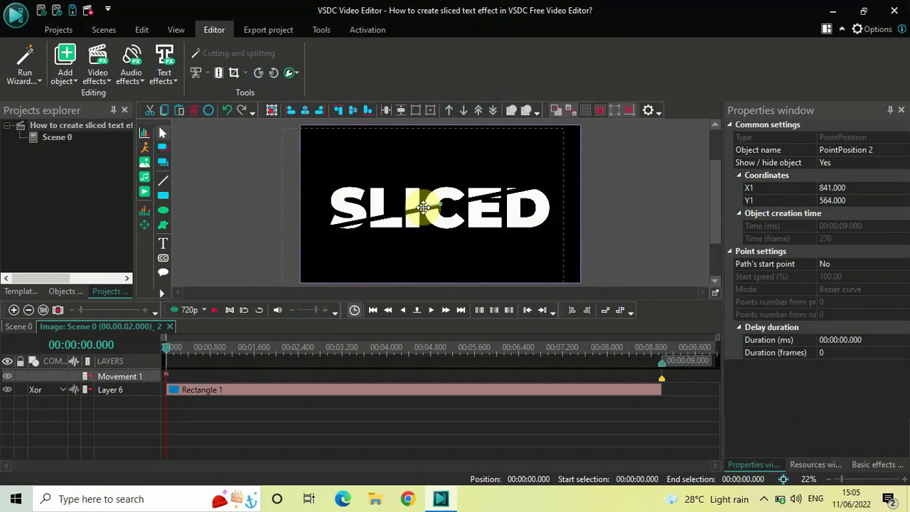
Retime the upper snapshot's movement end point to 00:00:01.000 and return the playhead to the start.
{"action": "left_click", "coordinate": [663, 381]}
{"action": "mouse_move", "coordinate": [663, 384]}
{"action": "left_mouse_down"}
{"action": "mouse_move", "coordinate": [213, 386]}
{"action": "mouse_move", "coordinate": [238, 374]}
{"action": "mouse_move", "coordinate": [222, 351]}
{"action": "left_mouse_up"}
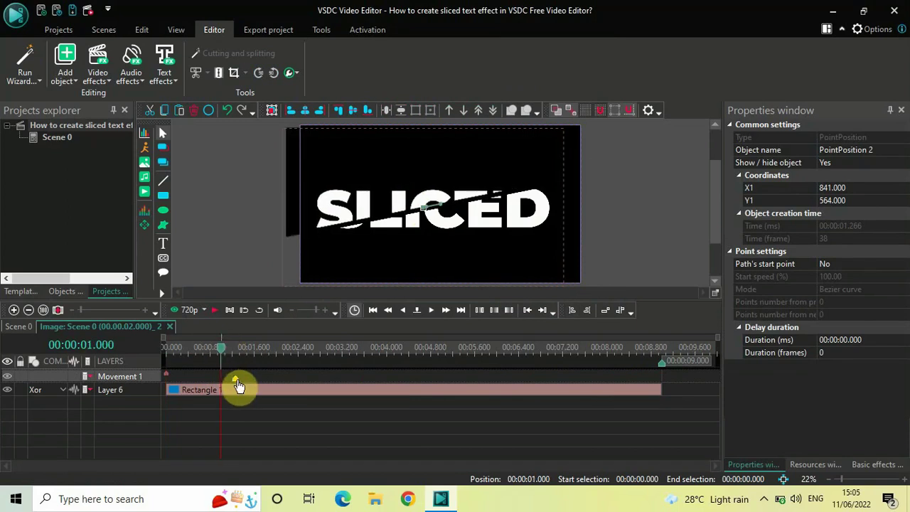
{"action": "left_click_drag", "start_coordinate": [237, 384], "coordinate": [221, 385]}
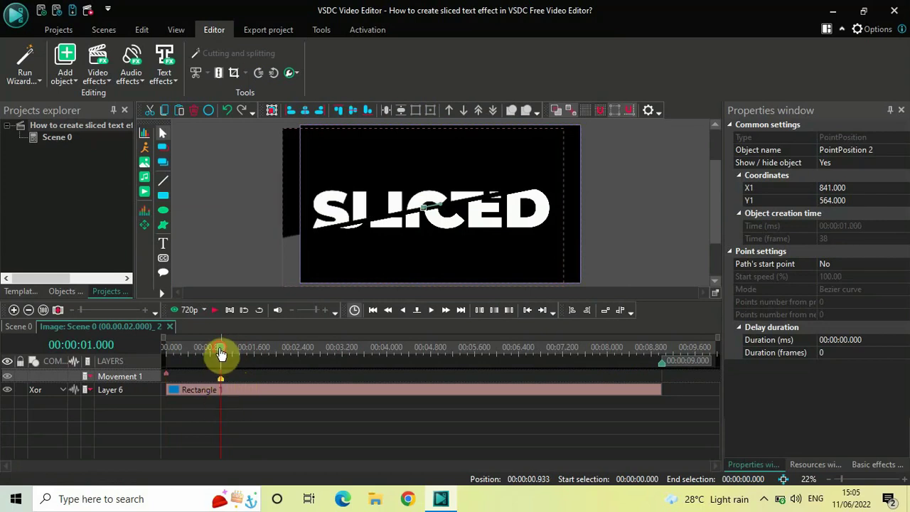
{"action": "left_click_drag", "start_coordinate": [221, 353], "coordinate": [134, 357]}
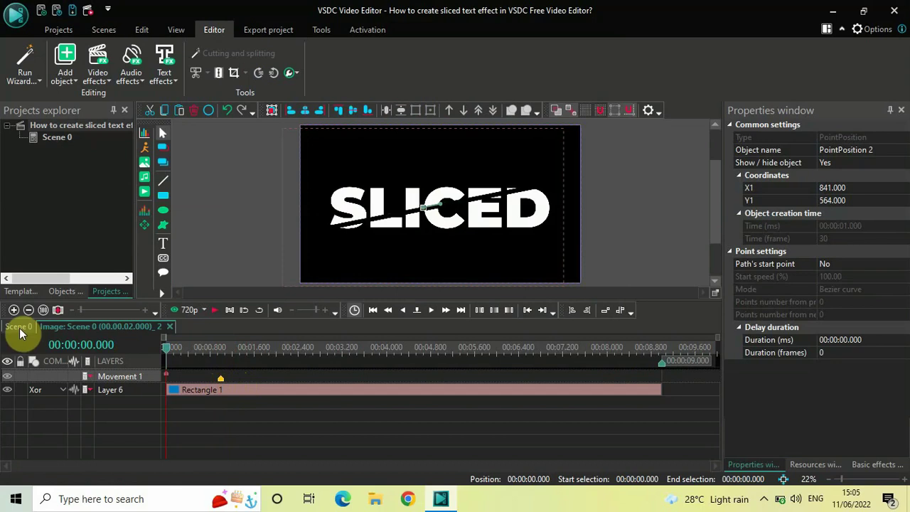
Return to Scene 0 and open the lower snapshot image on Layer 4 for editing.
{"action": "left_click", "coordinate": [20, 328]}
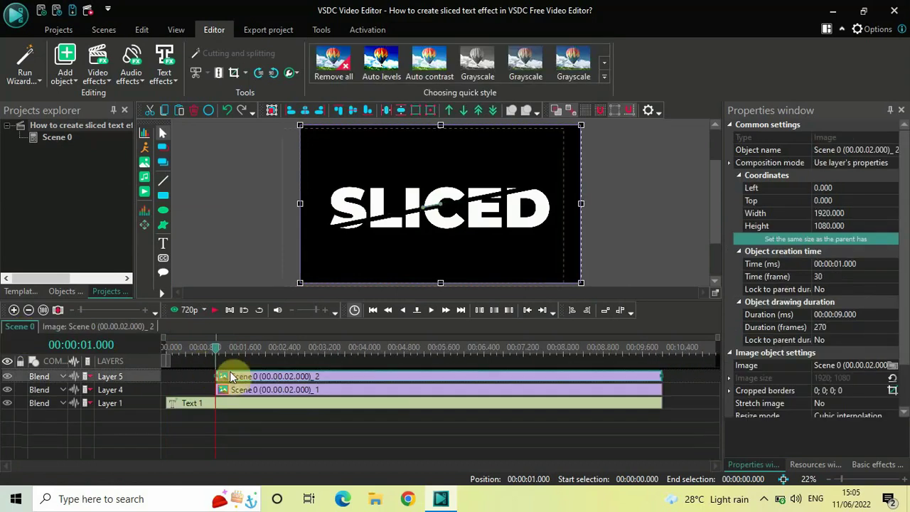
{"action": "mouse_move", "coordinate": [287, 394]}
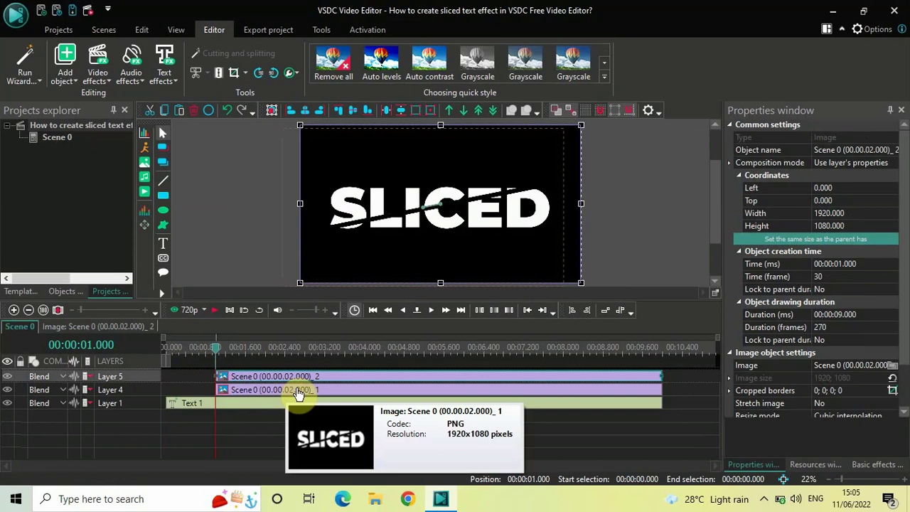
{"action": "mouse_move", "coordinate": [305, 378]}
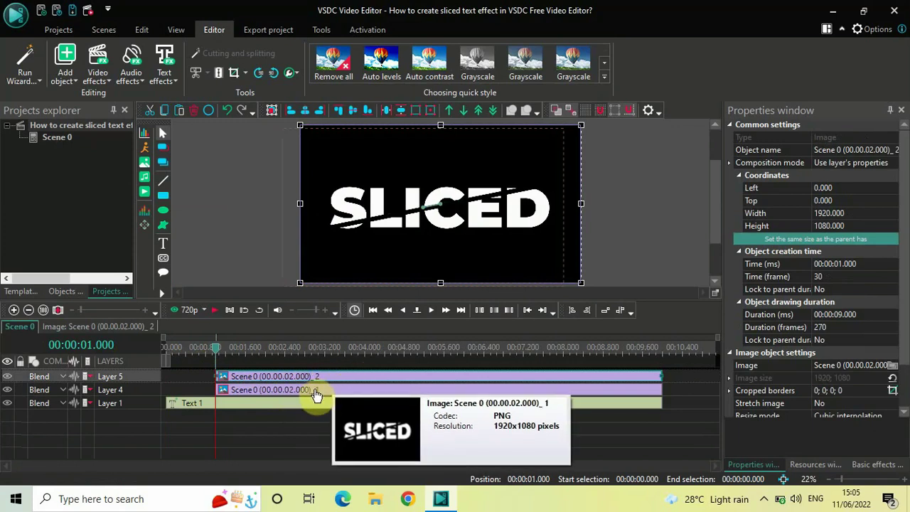
{"action": "left_click", "coordinate": [316, 394]}
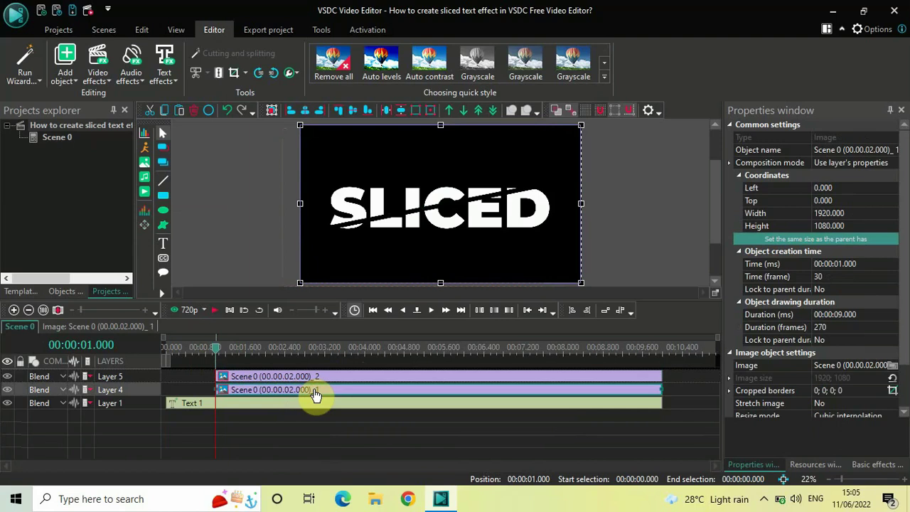
{"action": "double_click", "coordinate": [315, 392]}
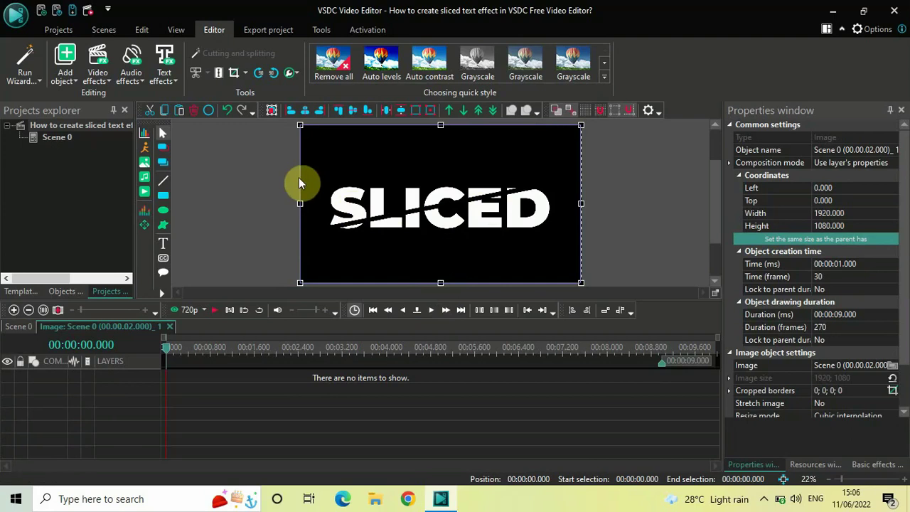
Add a Movement effect to the lower snapshot image, ending at the object's end, and shift its end point along the slice to about (1077, 518).
{"action": "left_click", "coordinate": [66, 63]}
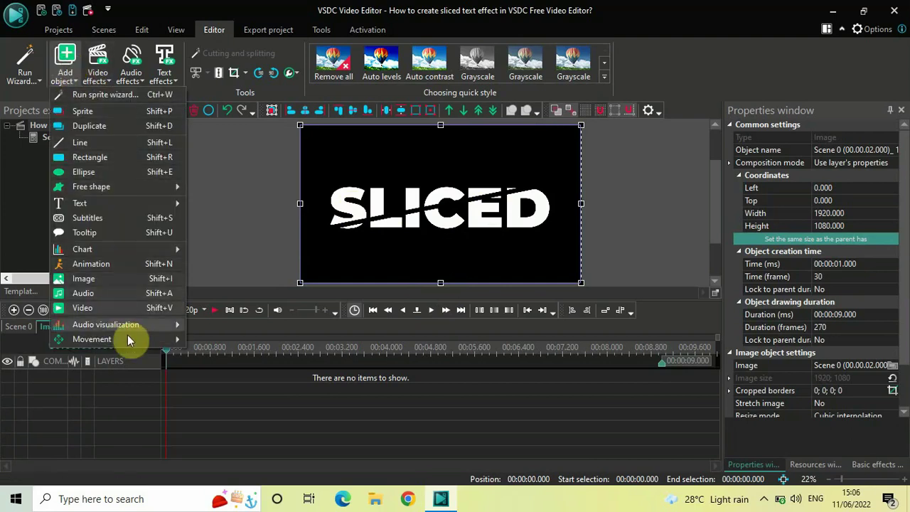
{"action": "mouse_move", "coordinate": [142, 339]}
{"action": "left_click", "coordinate": [224, 340]}
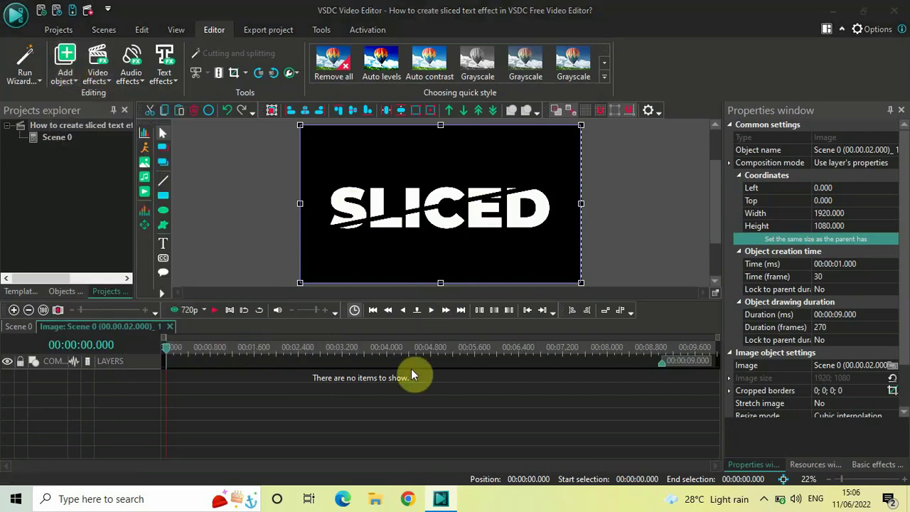
{"action": "left_click", "coordinate": [530, 297]}
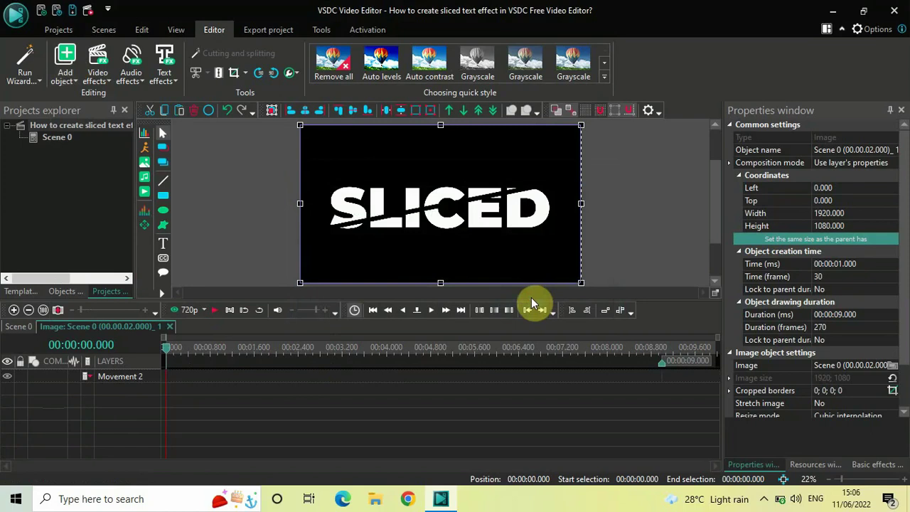
{"action": "left_click", "coordinate": [441, 204]}
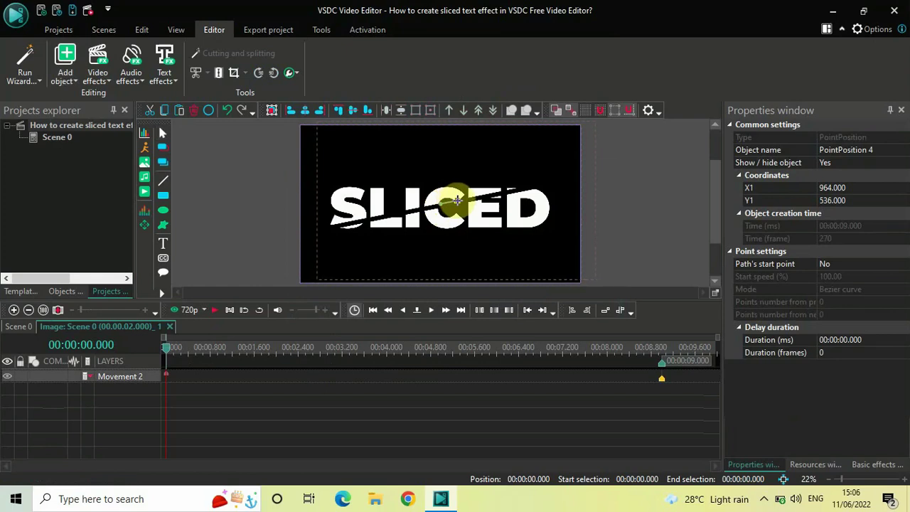
{"action": "left_click", "coordinate": [457, 199]}
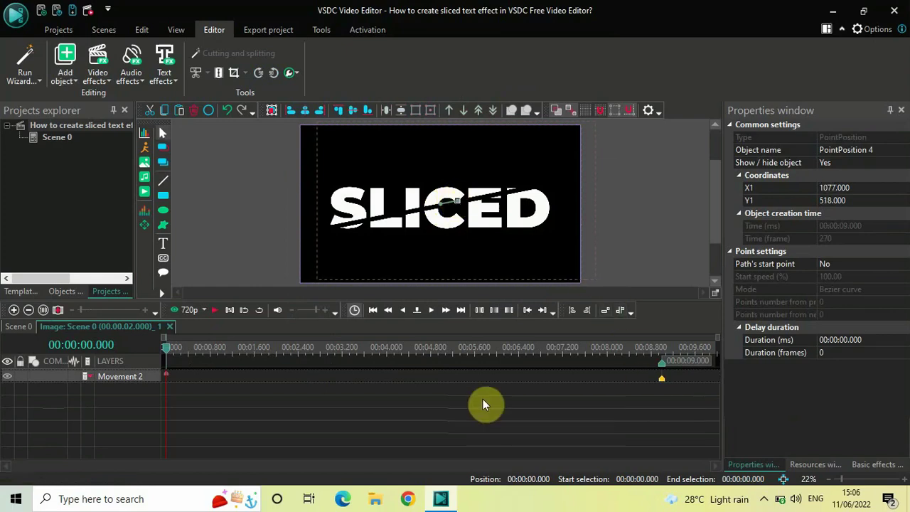
Retime the lower snapshot's movement end point to 00:00:01.000.
{"action": "left_click", "coordinate": [224, 348]}
{"action": "left_click", "coordinate": [221, 348]}
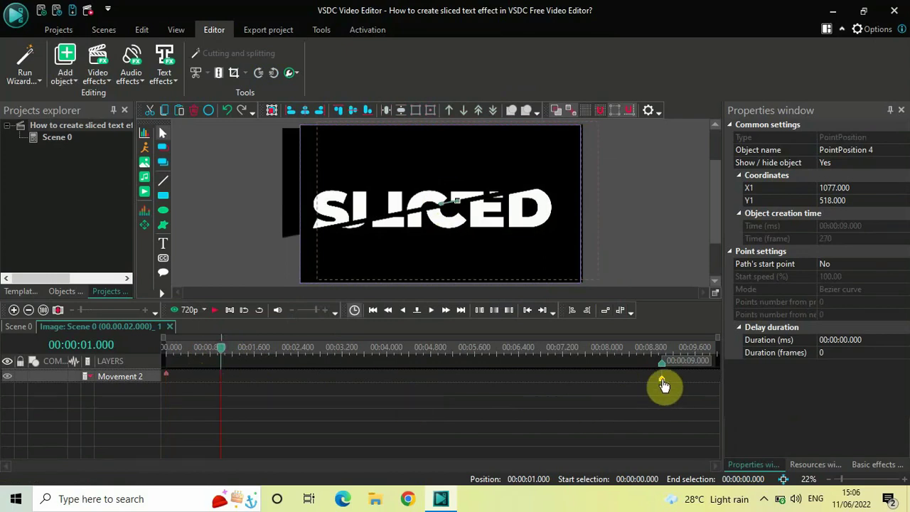
{"action": "mouse_move", "coordinate": [664, 384]}
{"action": "left_mouse_down"}
{"action": "mouse_move", "coordinate": [209, 404]}
{"action": "mouse_move", "coordinate": [219, 405]}
{"action": "left_mouse_up"}
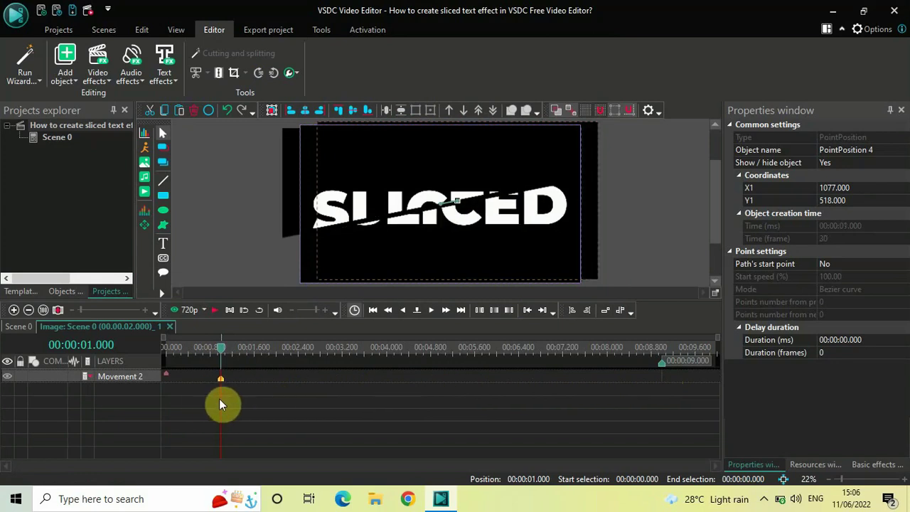
Go back to Scene 0 and play the slicing animation from the start of the timeline.
{"action": "left_click", "coordinate": [14, 326]}
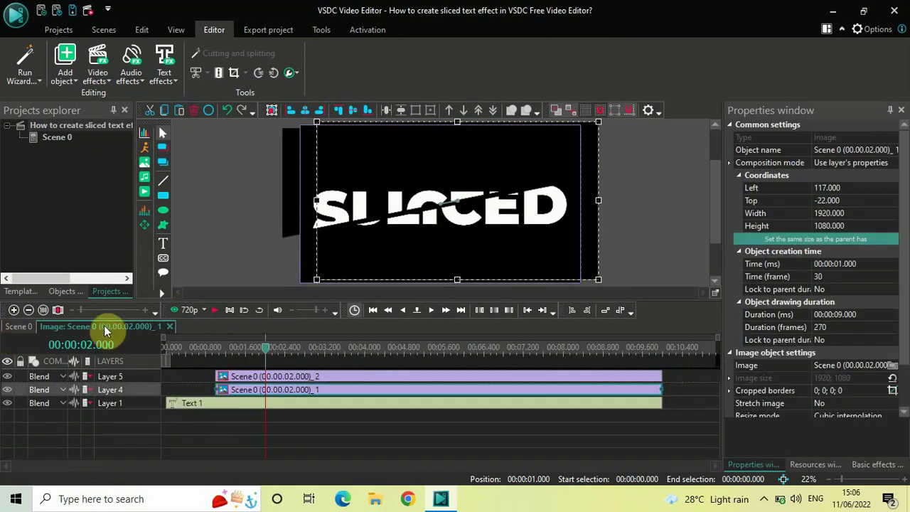
{"action": "left_click", "coordinate": [165, 346]}
{"action": "left_click", "coordinate": [264, 441]}
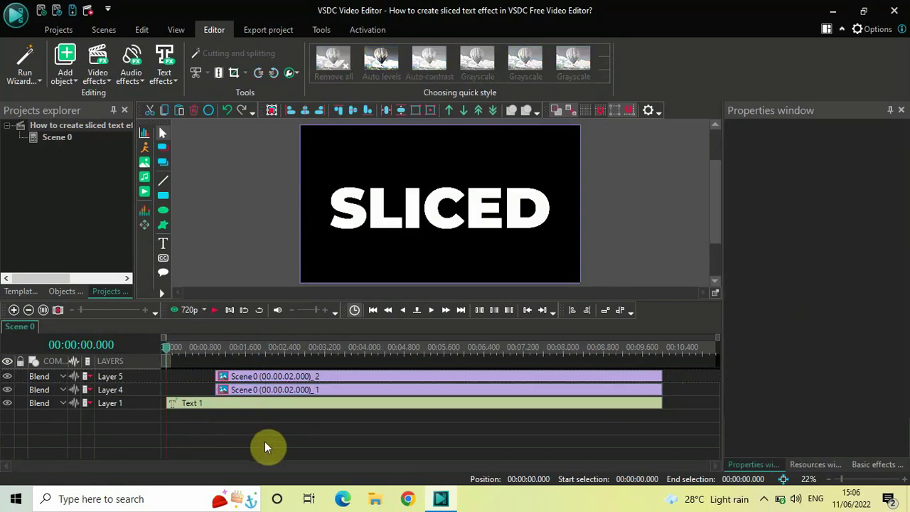
{"action": "key", "text": "space"}
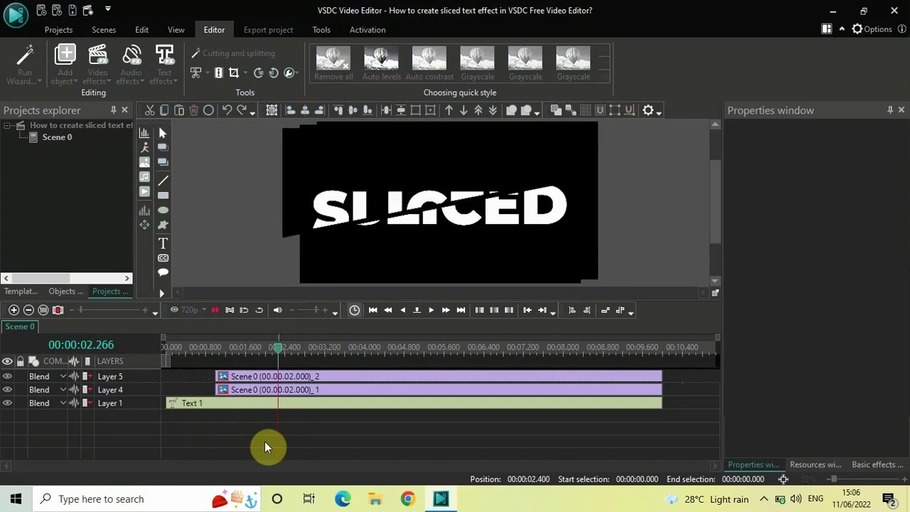
{"action": "key", "text": "space"}
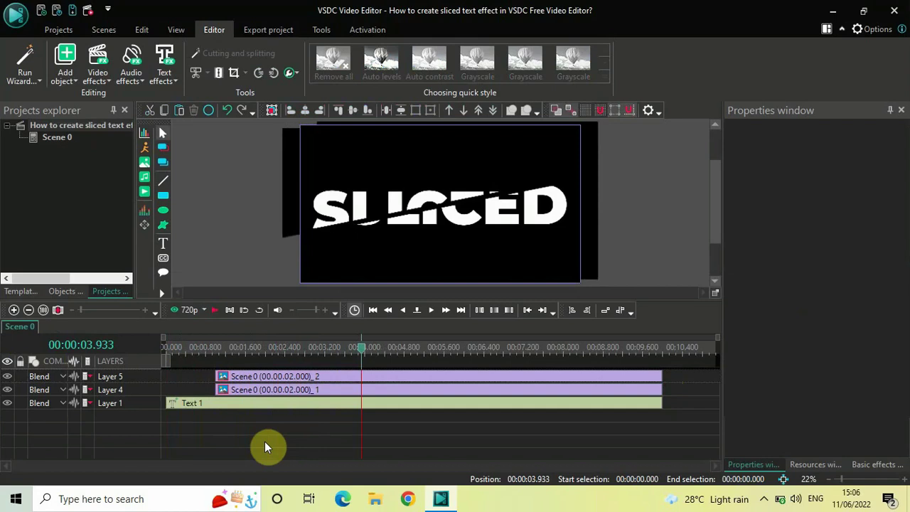
Preview Scene 0 from the beginning at 360p quality, then pause the playback.
{"action": "left_click", "coordinate": [163, 350]}
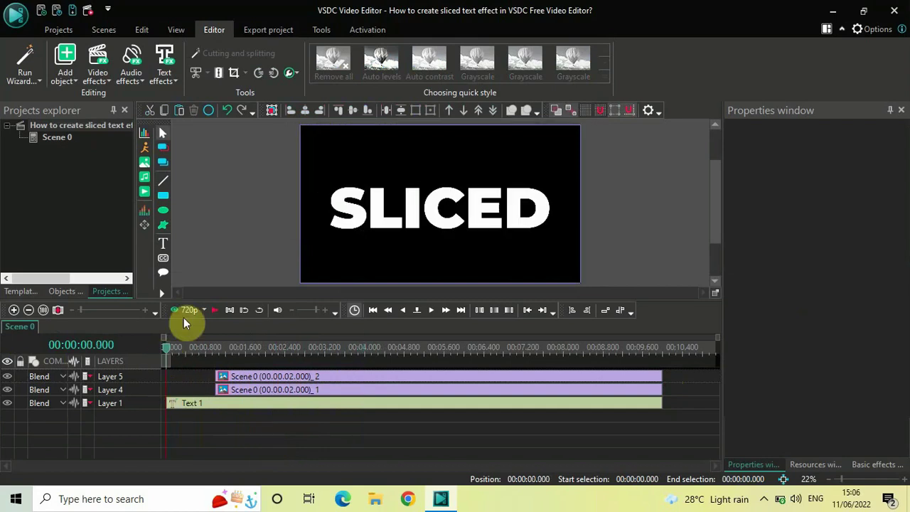
{"action": "left_click", "coordinate": [204, 309]}
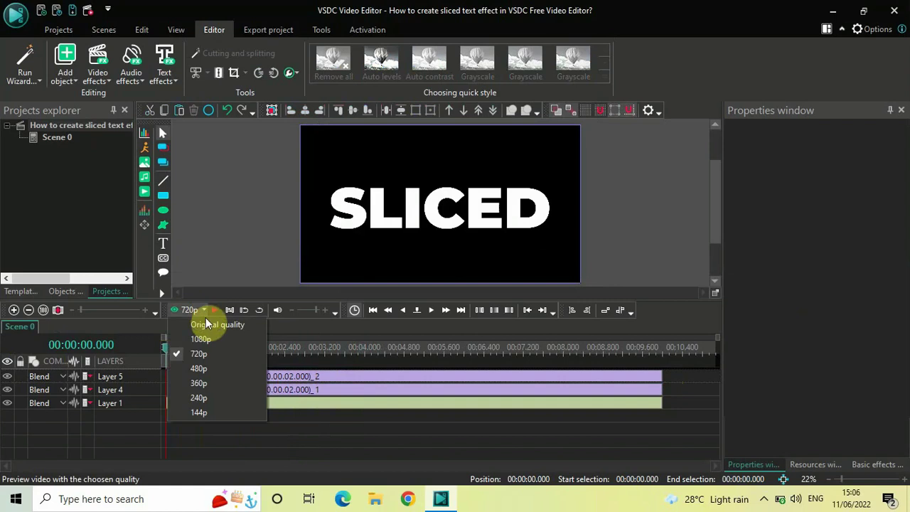
{"action": "left_click", "coordinate": [219, 387]}
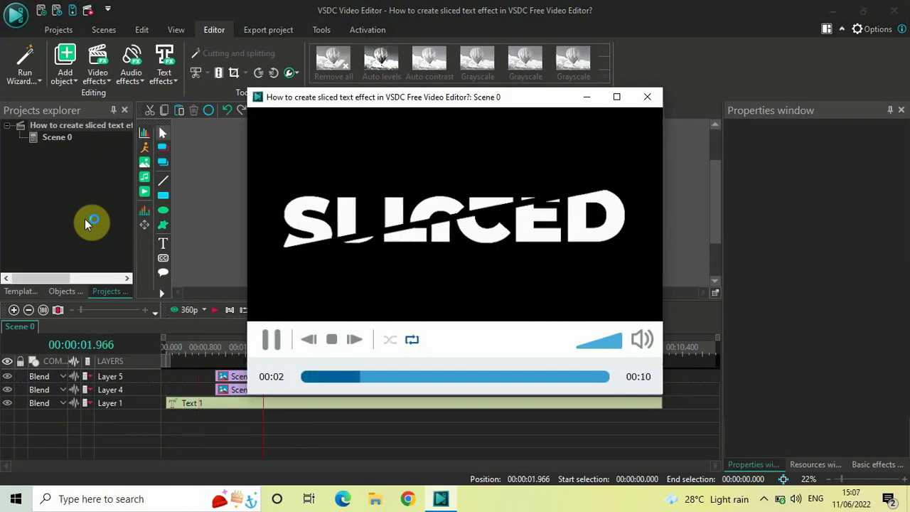
{"action": "key", "text": "space"}
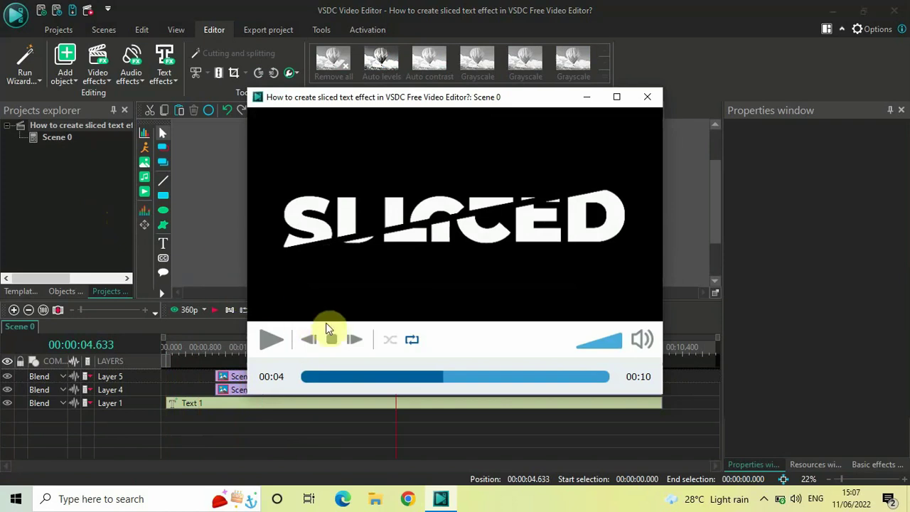
Replay the opening seconds of the preview several times to examine how the two text halves slide apart.
{"action": "left_click", "coordinate": [304, 380]}
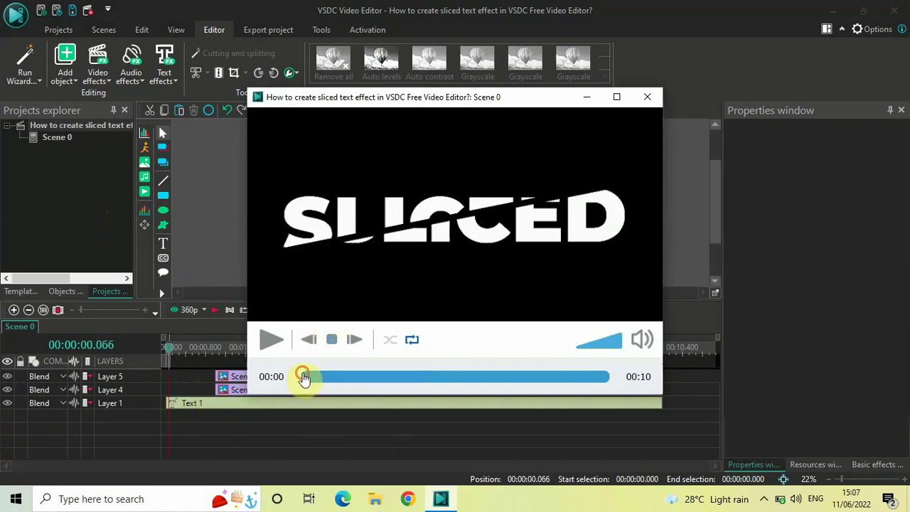
{"action": "key", "text": "space"}
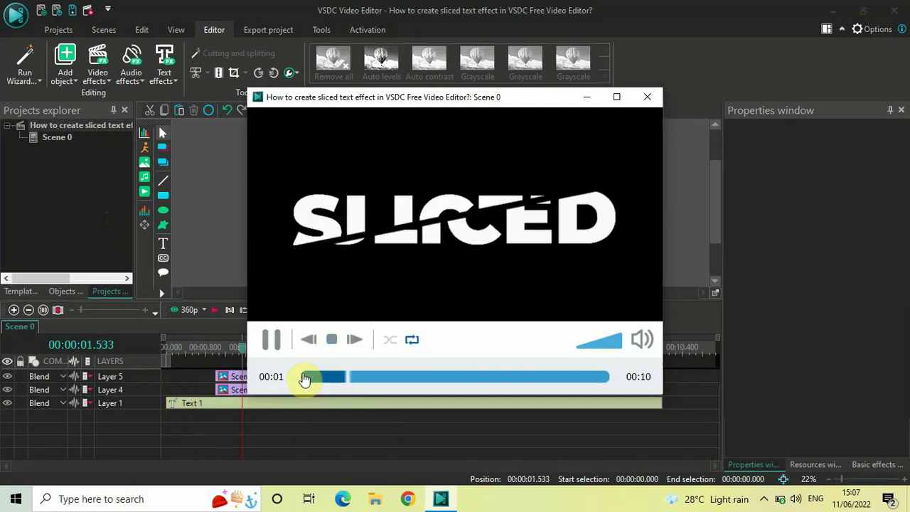
{"action": "key", "text": "space"}
{"action": "left_click", "coordinate": [305, 381]}
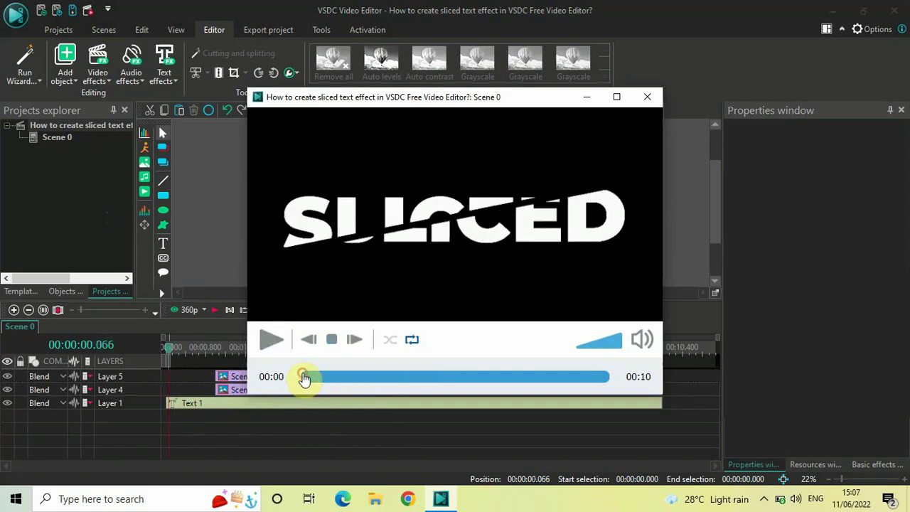
{"action": "key", "text": "space"}
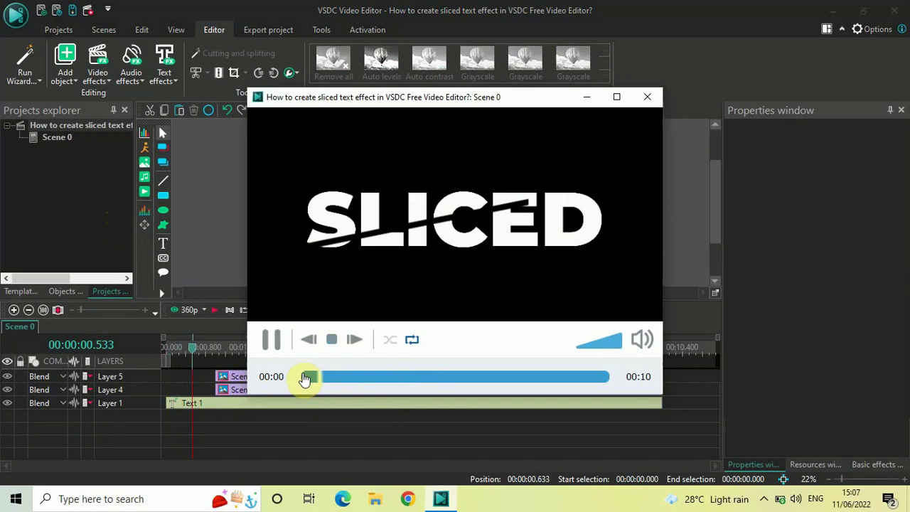
{"action": "key", "text": "space"}
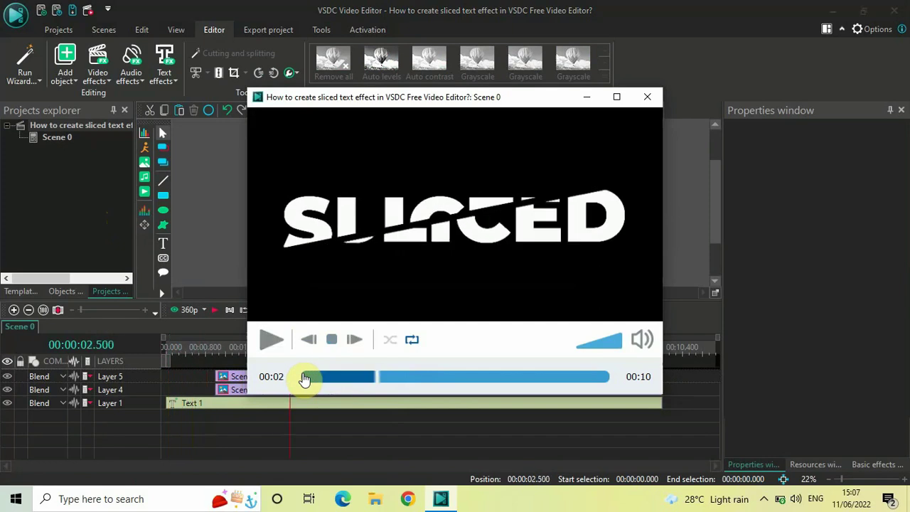
{"action": "left_click", "coordinate": [305, 380]}
{"action": "key", "text": "space"}
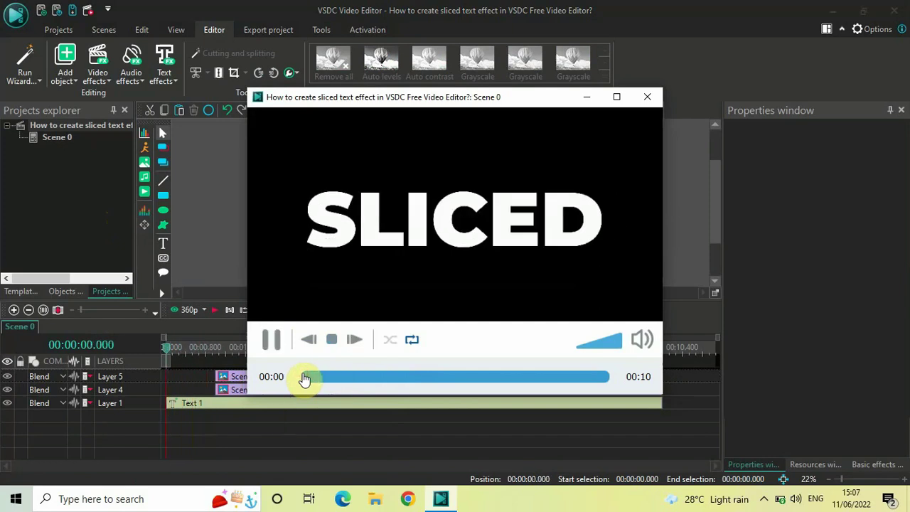